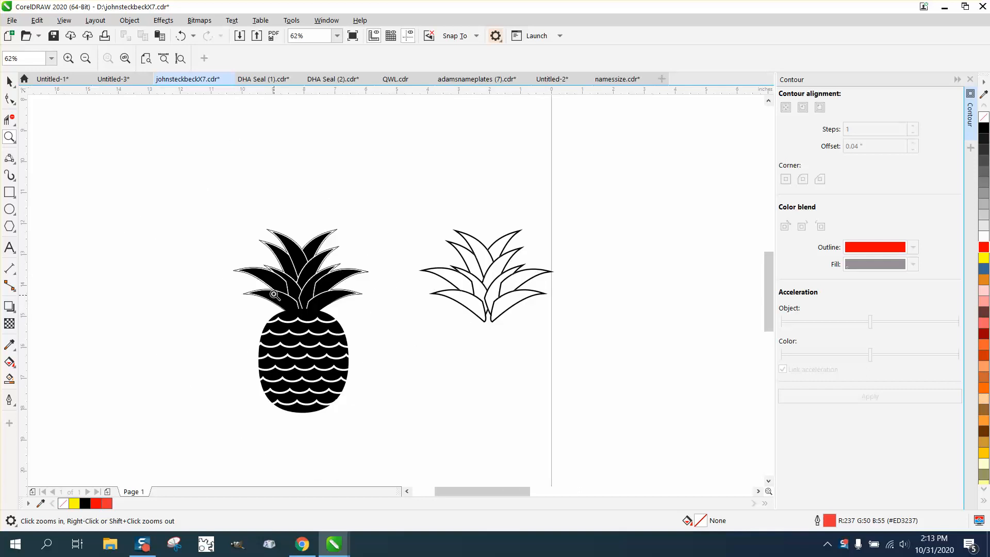
Step: Trace the right edge of the central right leaf on the black pineapple with a 3-Point Curve from base to tip
right_click(108, 200)
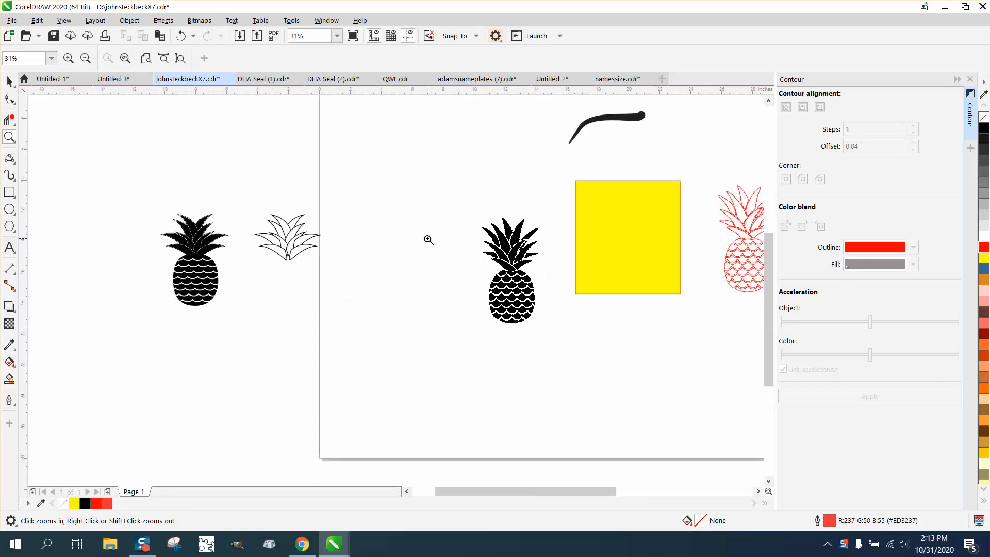
scroll(10, 136, up, 1)
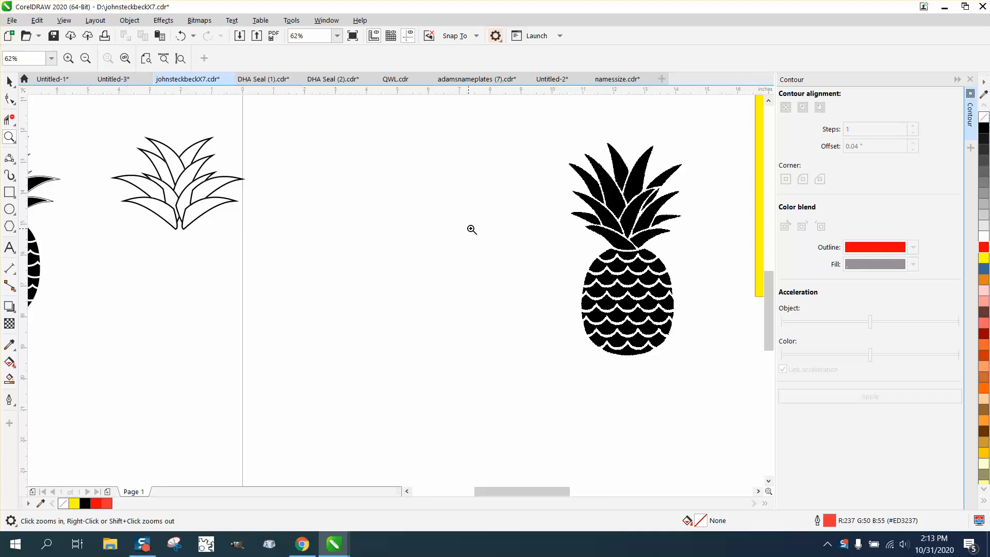
drag(575, 165, 767, 282)
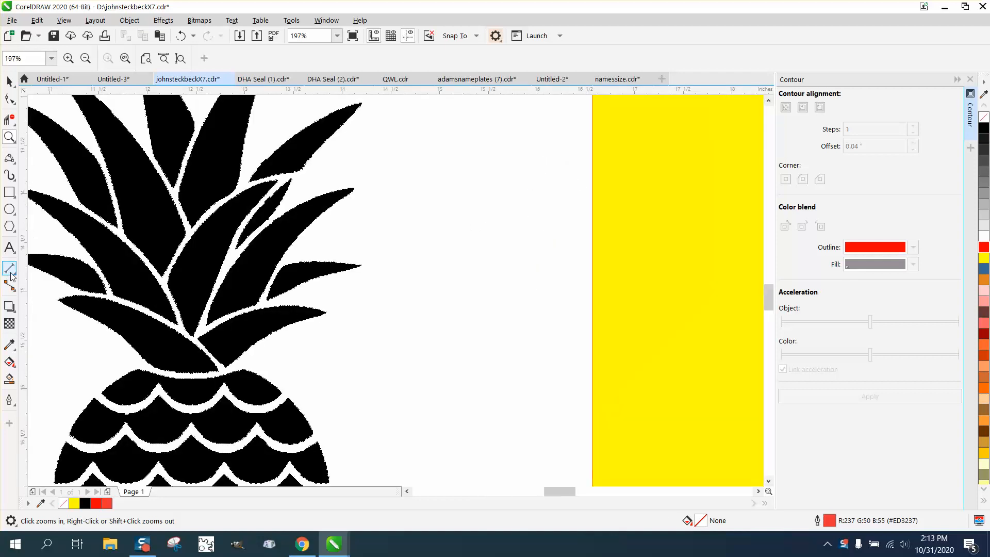
click(15, 163)
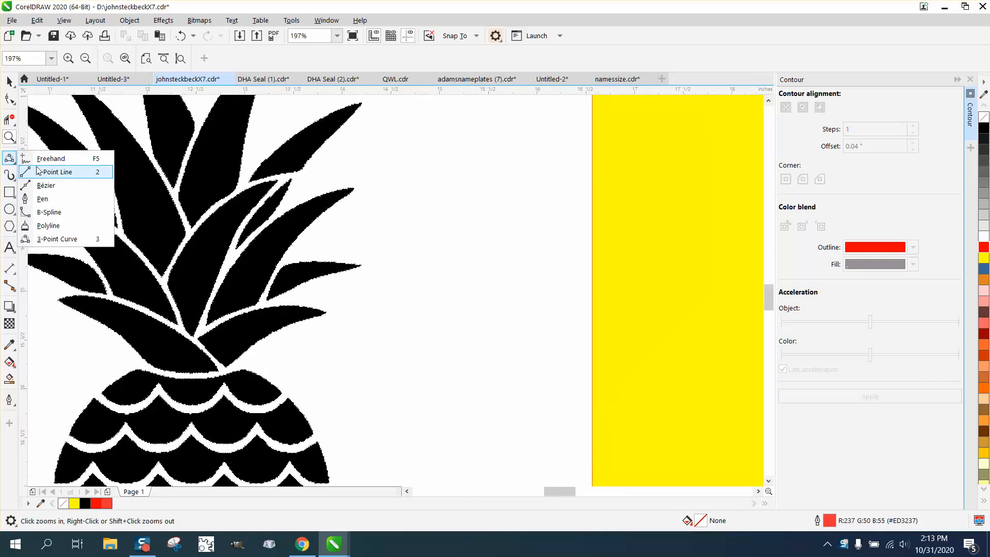
click(45, 239)
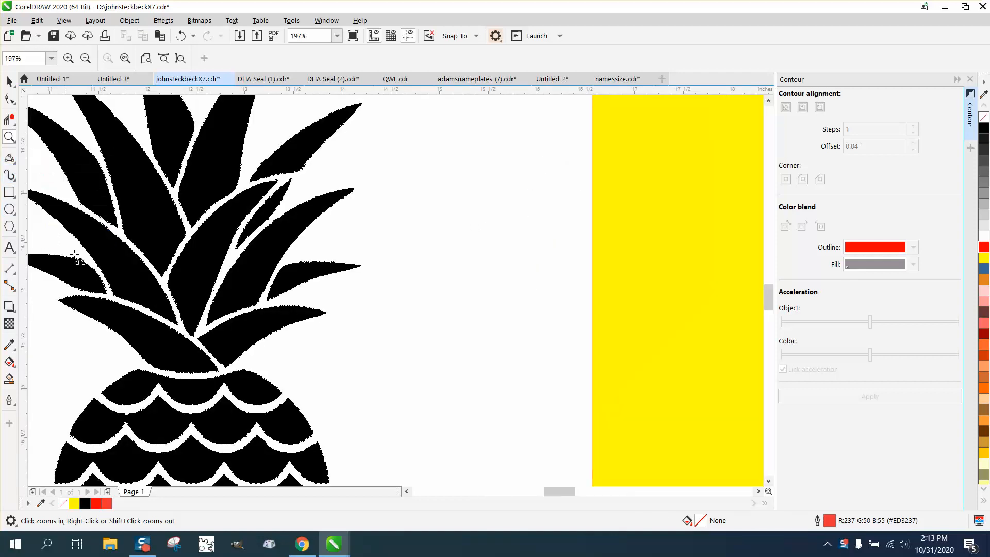
drag(194, 337, 280, 181)
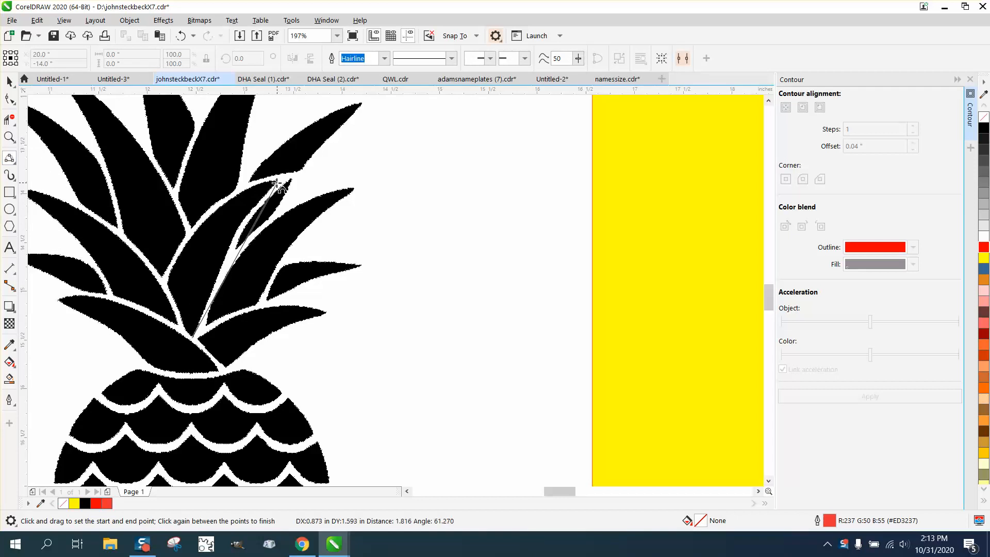
click(256, 207)
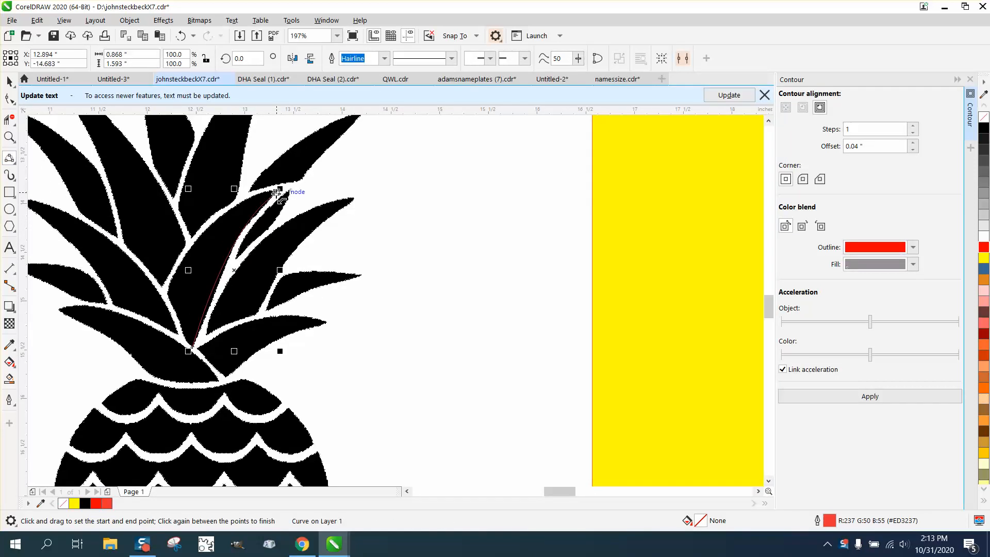
Step: Close the leaf outline with two more 3-point curves, along its upper-left edge and down to its base
drag(279, 189, 167, 290)
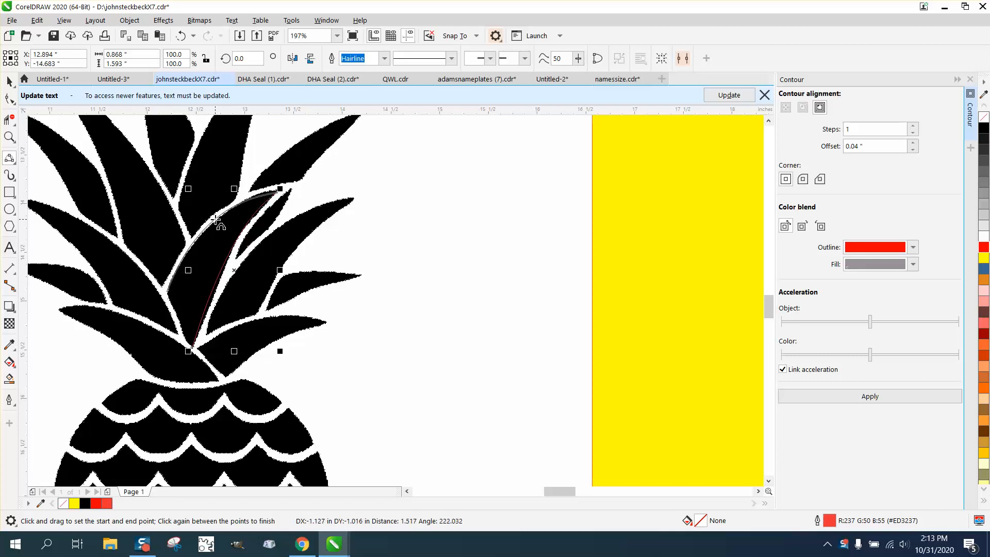
click(216, 222)
drag(167, 290, 193, 347)
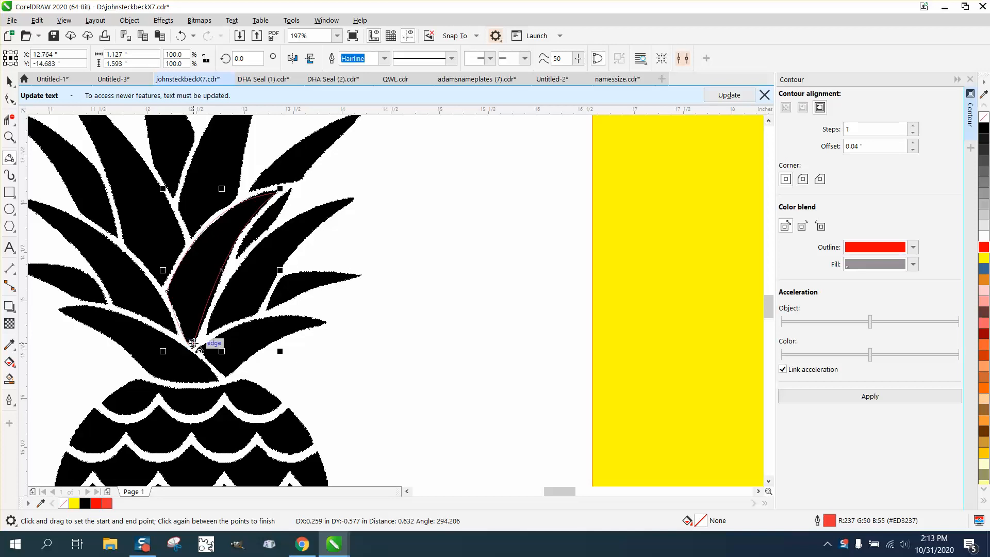
click(189, 340)
Step: Move the black pineapple bitmap right, clear of the traced leaf outline
click(7, 83)
scroll(289, 278, down, 2)
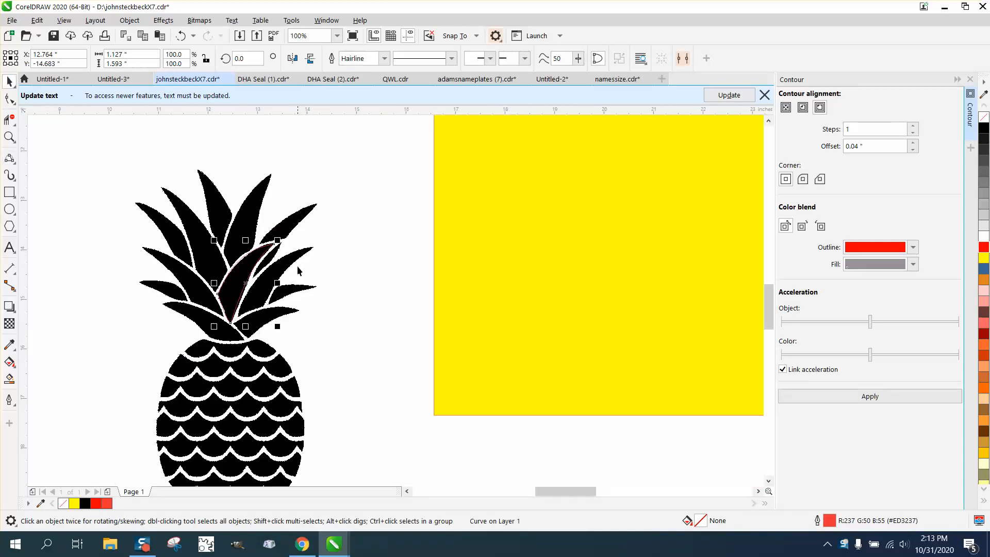
click(296, 223)
key(Right)
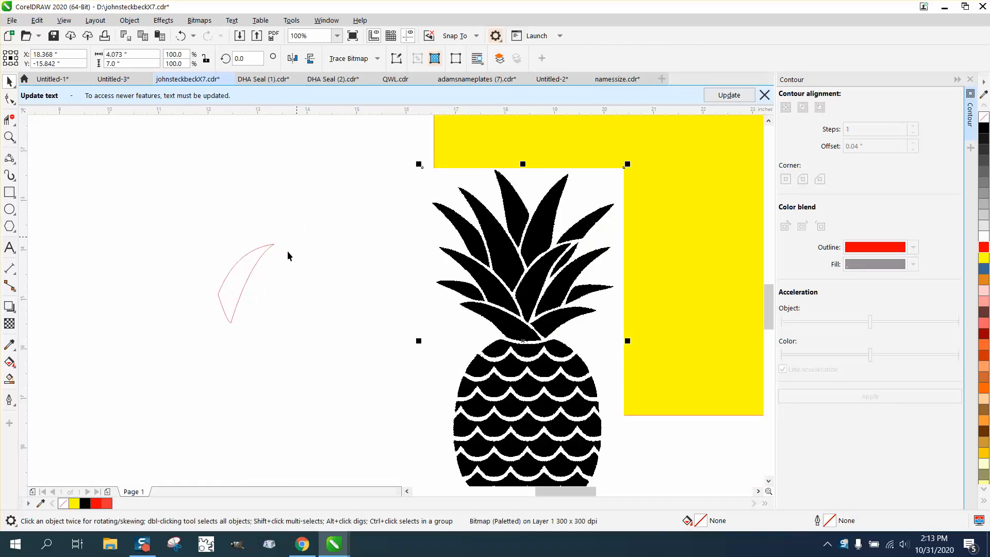
Step: Draw a rectangle about 2.74 by 1.906 inches around the leaf outline and Smart Fill the leaf with black
click(9, 192)
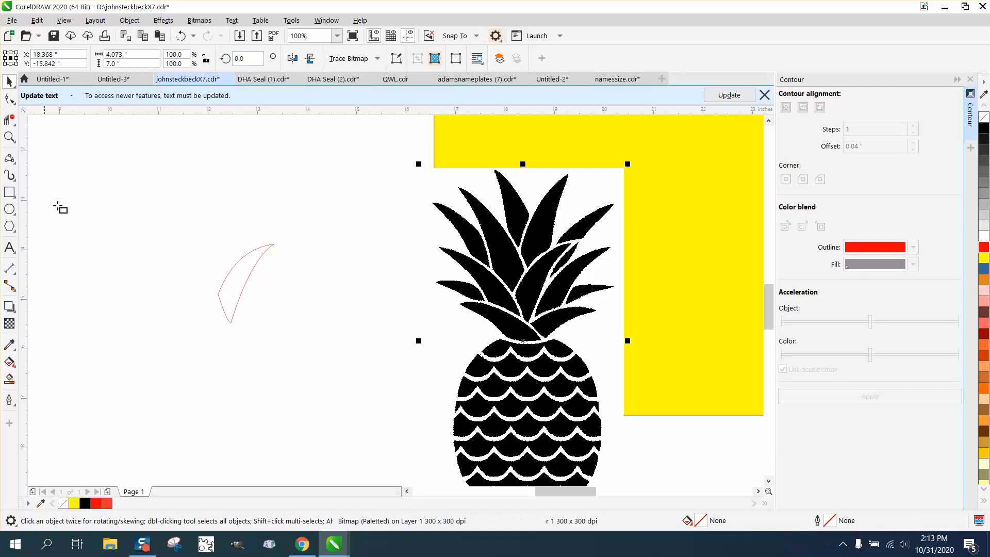
drag(178, 235, 314, 330)
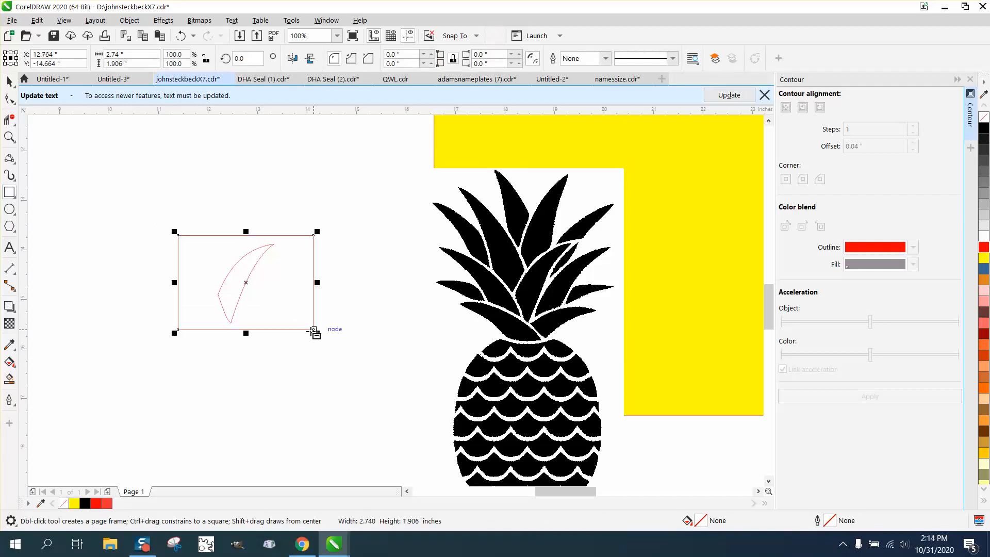
click(10, 378)
click(238, 275)
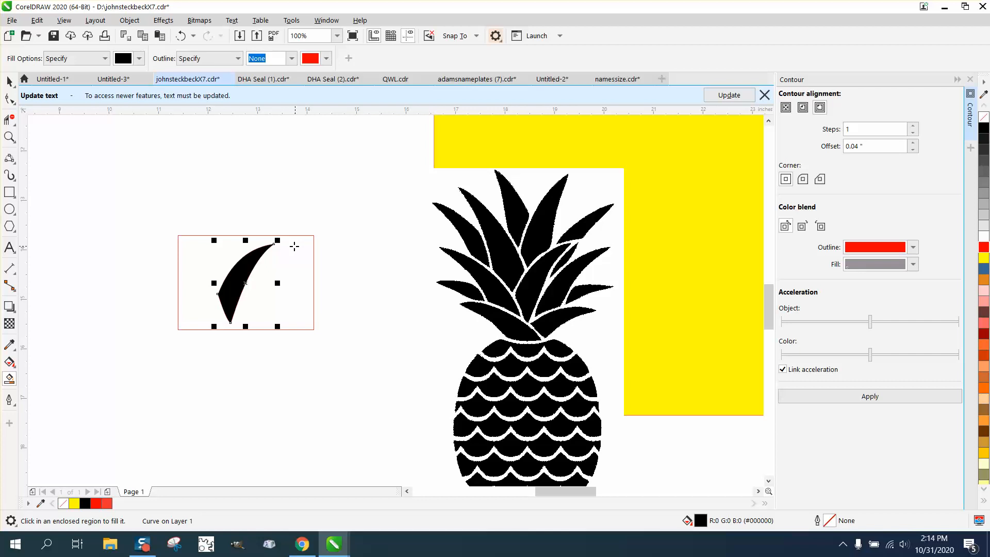
Step: Move the black leaf out of the rectangle to the left, and delete the rectangle with the original traced curves
click(9, 81)
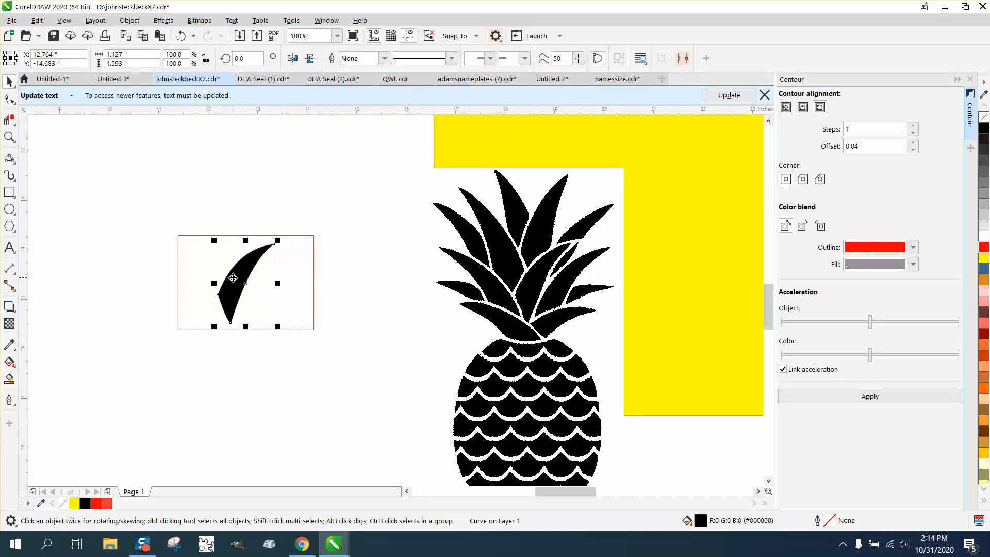
drag(233, 278, 131, 262)
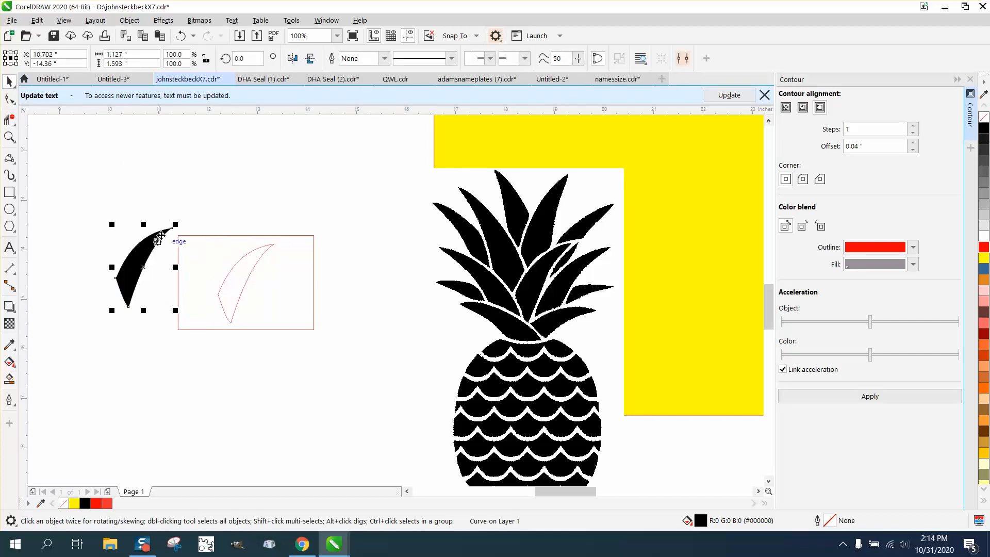
click(368, 336)
click(142, 262)
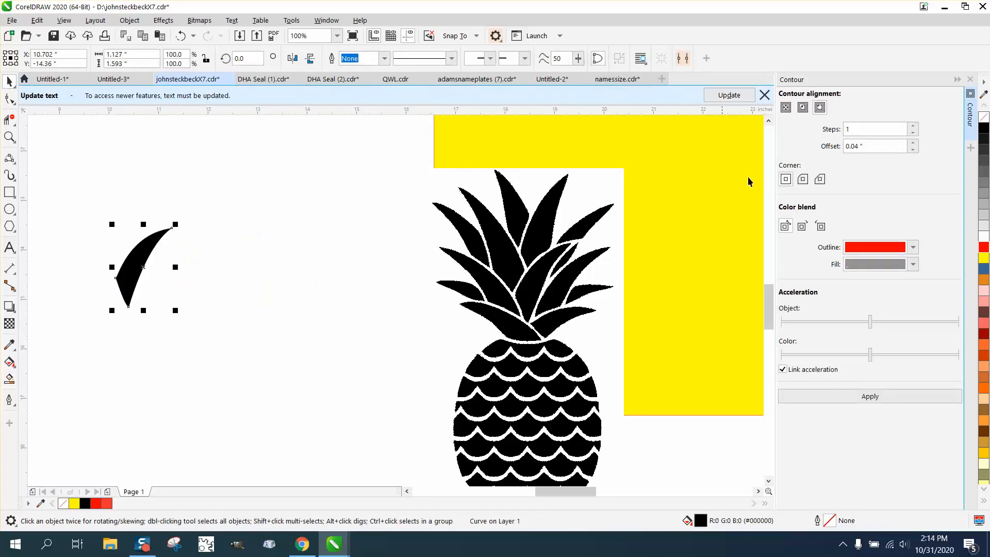
Step: Remove the leaf's black fill and give it a yellow outline
click(984, 118)
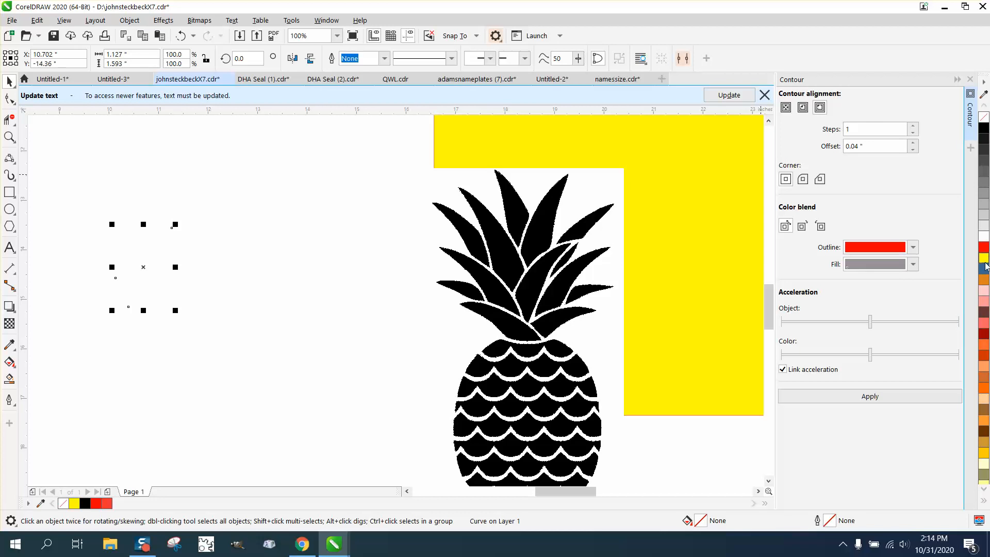
right_click(985, 256)
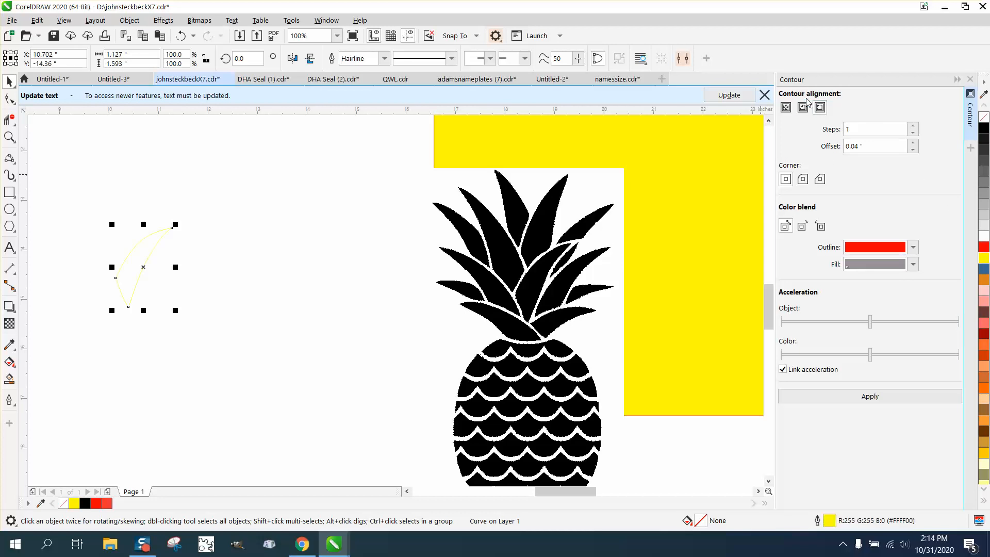
Step: Try a one-step 0.04-inch outside contour on the yellow-outlined leaf, and undo it
click(872, 397)
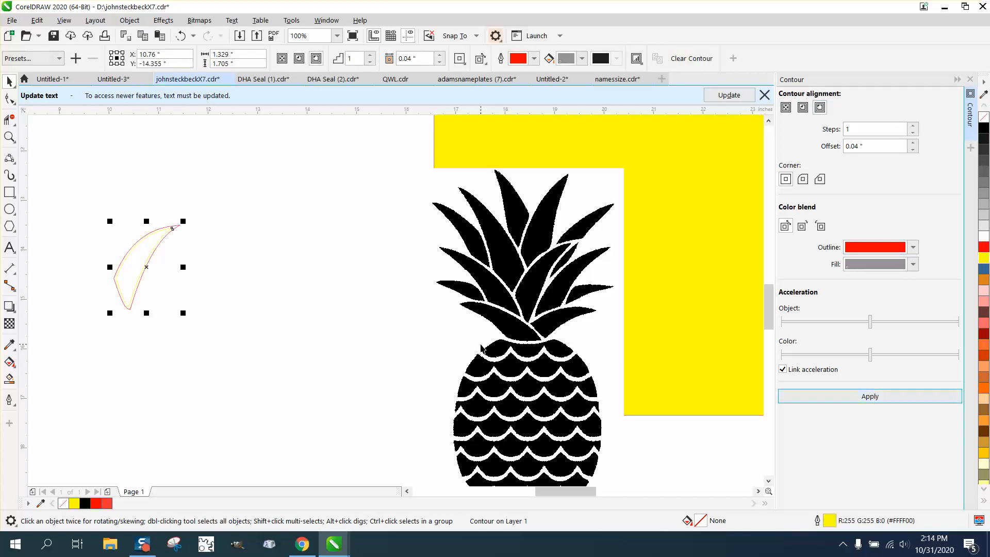
key(ctrl+z)
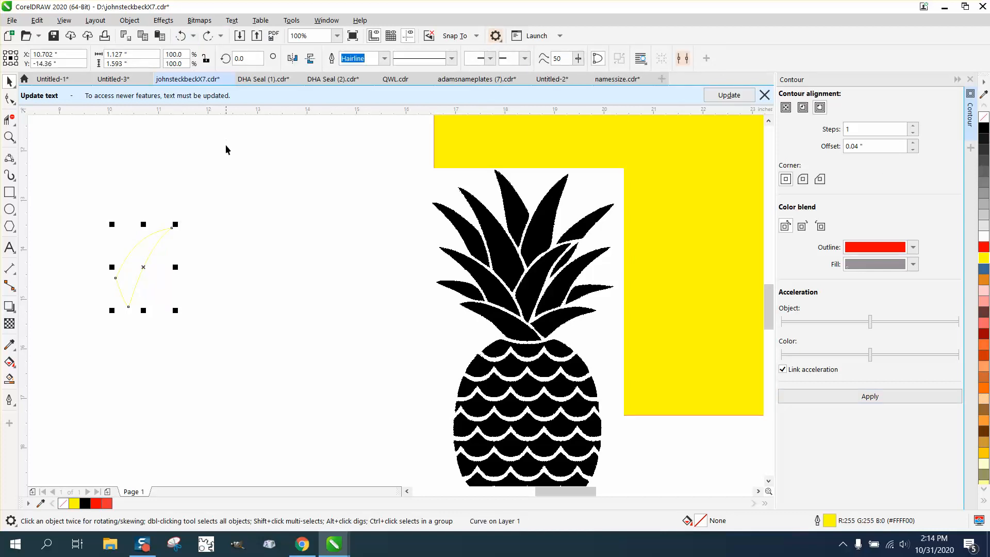
Step: Recolor the leaf's outline red and apply a one-step outside contour with a 0.04-inch offset
right_click(983, 250)
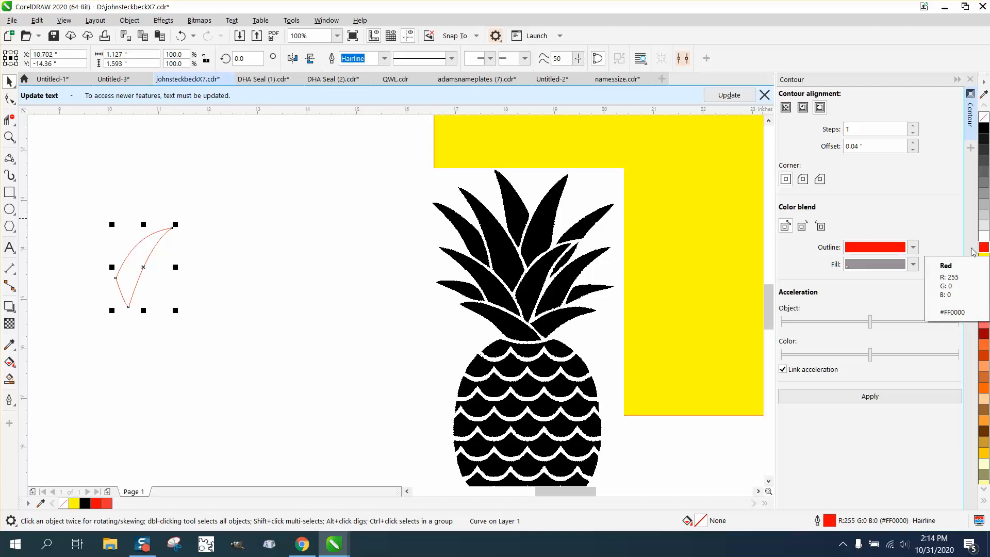
click(880, 395)
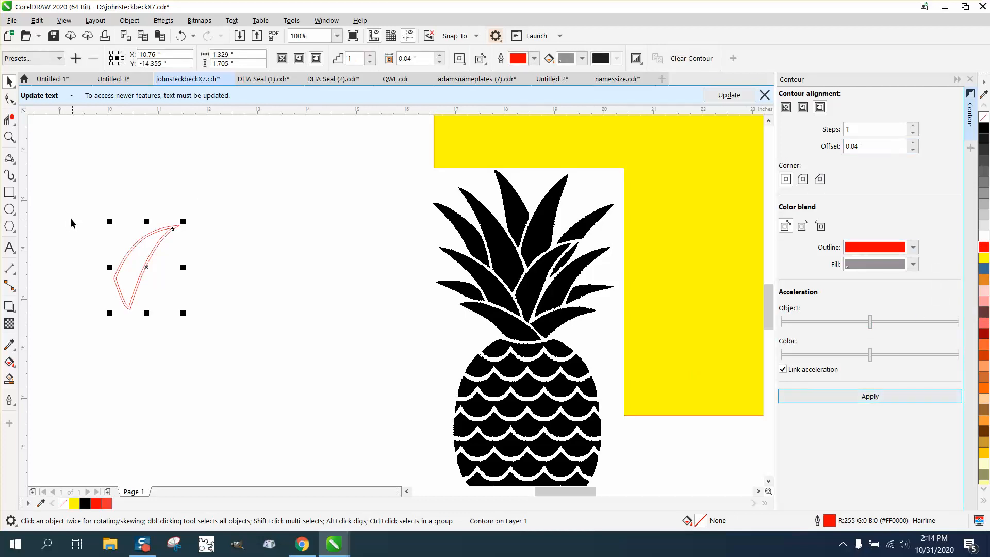
Step: Smart Fill the narrow band between the leaf's two red contour lines with black
scroll(194, 238, down, 2)
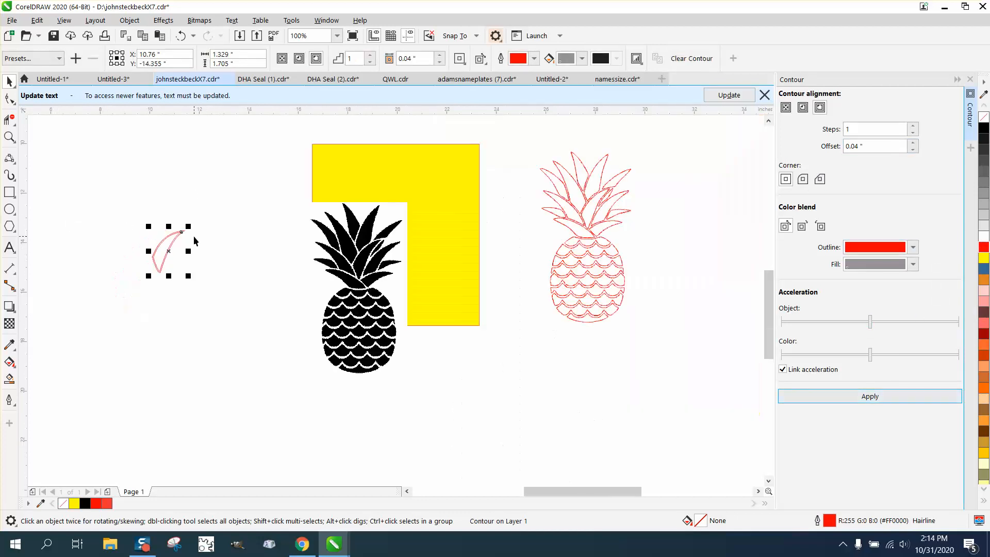
click(9, 137)
drag(117, 210, 274, 308)
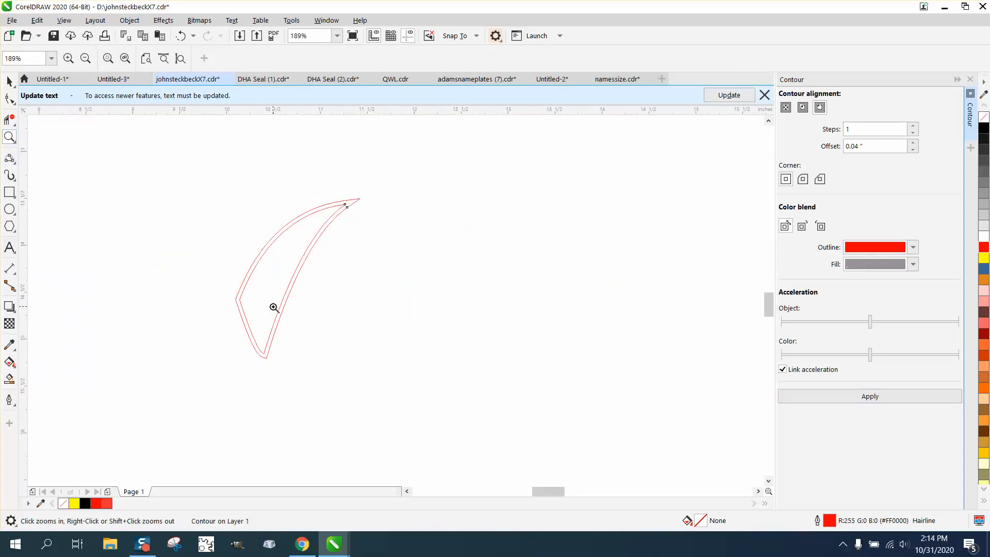
click(9, 380)
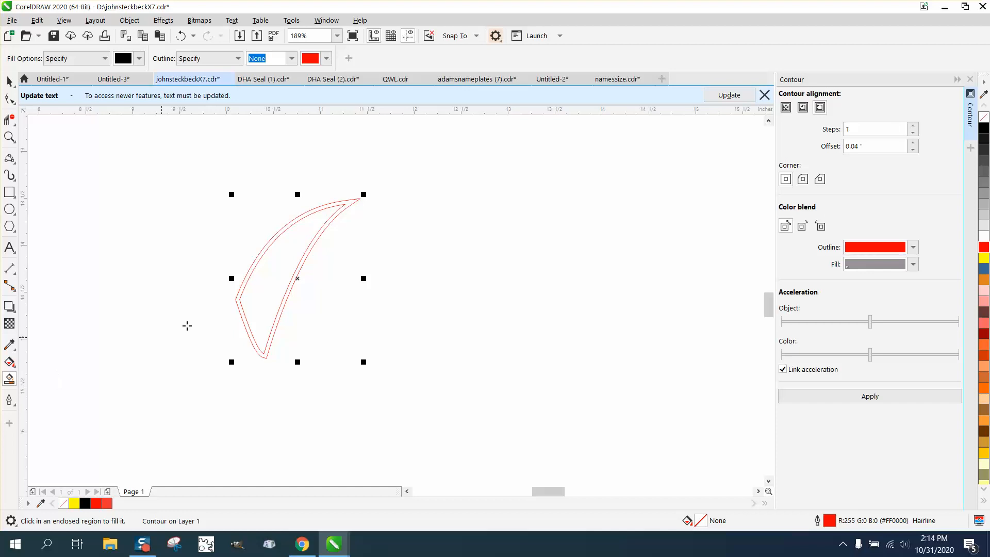
click(348, 203)
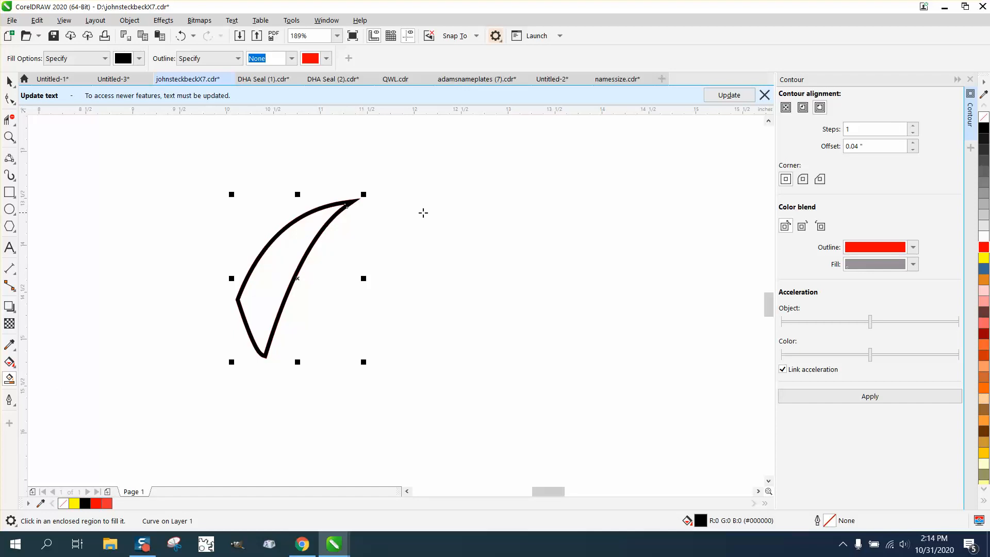
Step: Move the black leaf band to the left, off the red contour outlines
key(space)
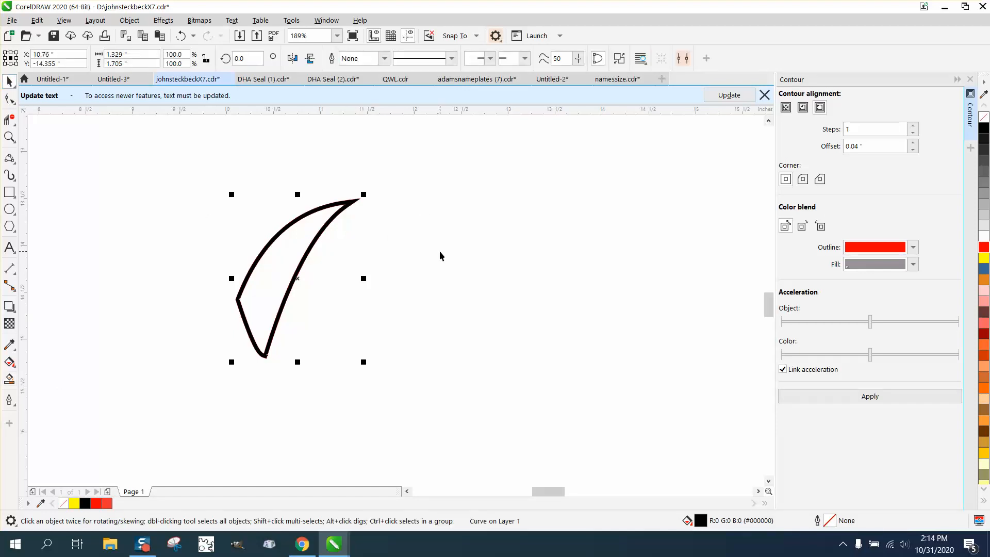
scroll(440, 257, down, 3)
drag(365, 268, 290, 264)
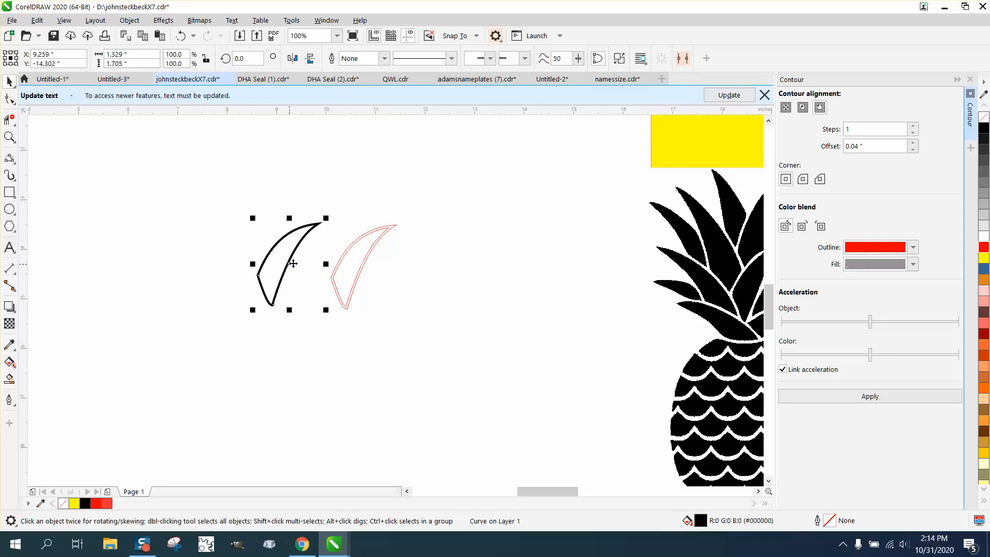
Step: Create a horizontally mirrored copy of the black leaf band and move it left so the two bases overlap
click(292, 57)
drag(317, 264, 265, 265)
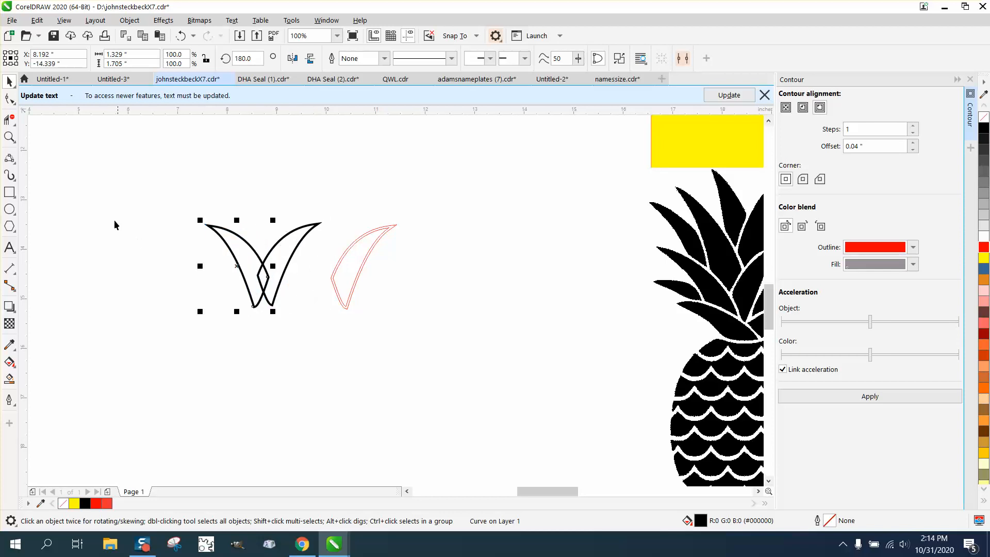
Step: Try to remove the mirrored leaf's overlapping segments with Virtual Segment Delete
click(10, 137)
drag(149, 182, 438, 381)
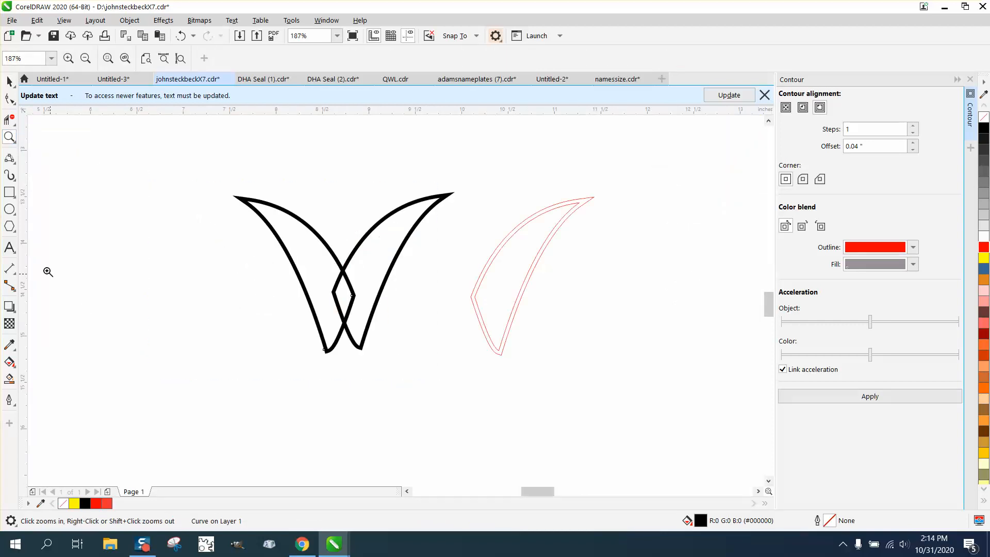
click(9, 120)
click(351, 286)
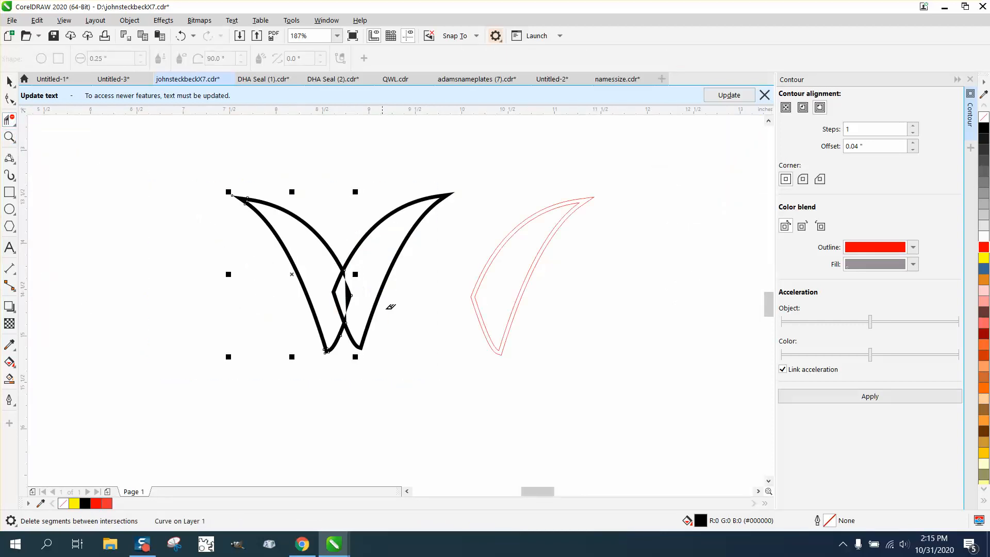
click(348, 291)
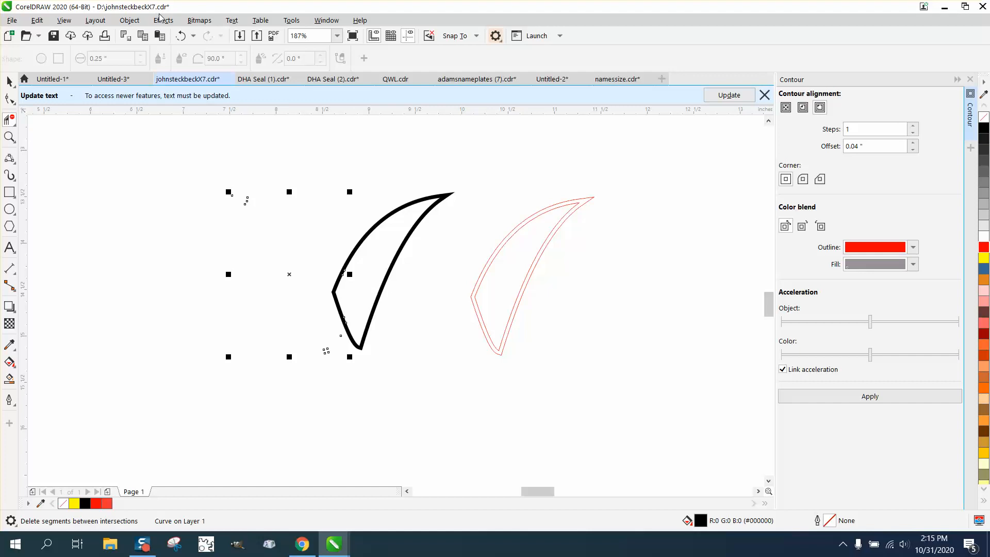
Step: Undo the segment deletions and the mirrored leaf's move
click(181, 37)
click(180, 38)
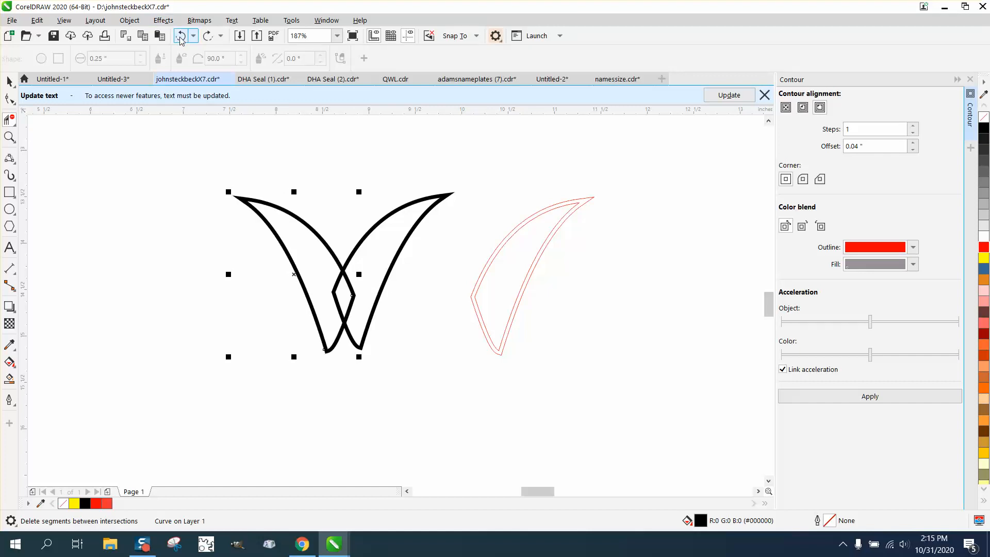
click(180, 37)
click(13, 84)
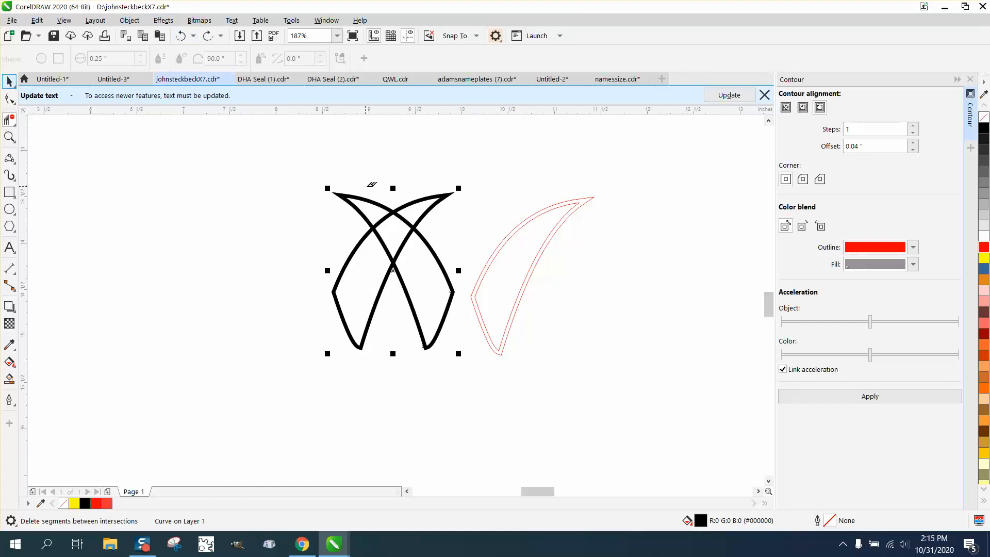
Step: Delete both overlapping black leaf bands and move the red leaf contour left into the space they occupied
click(43, 83)
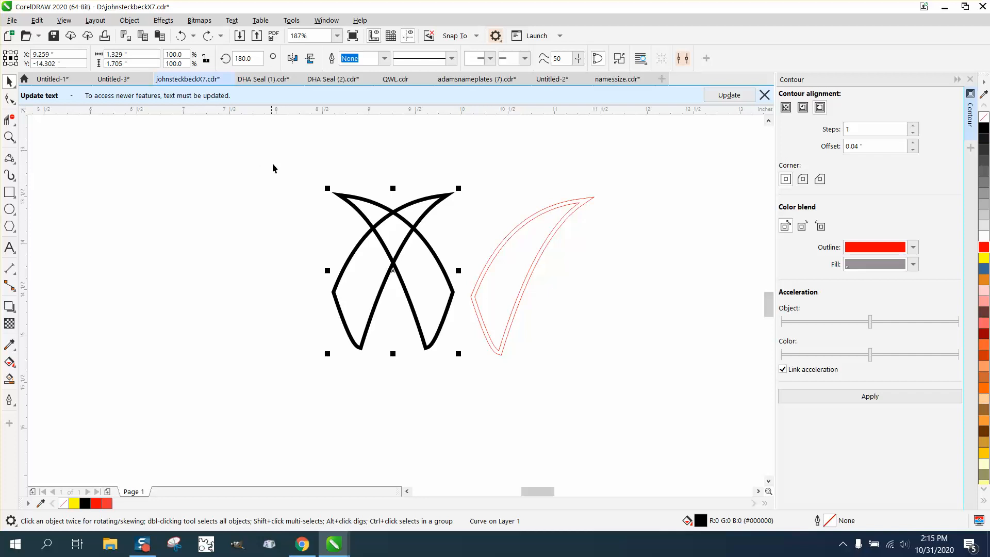
drag(274, 166, 485, 390)
key(Delete)
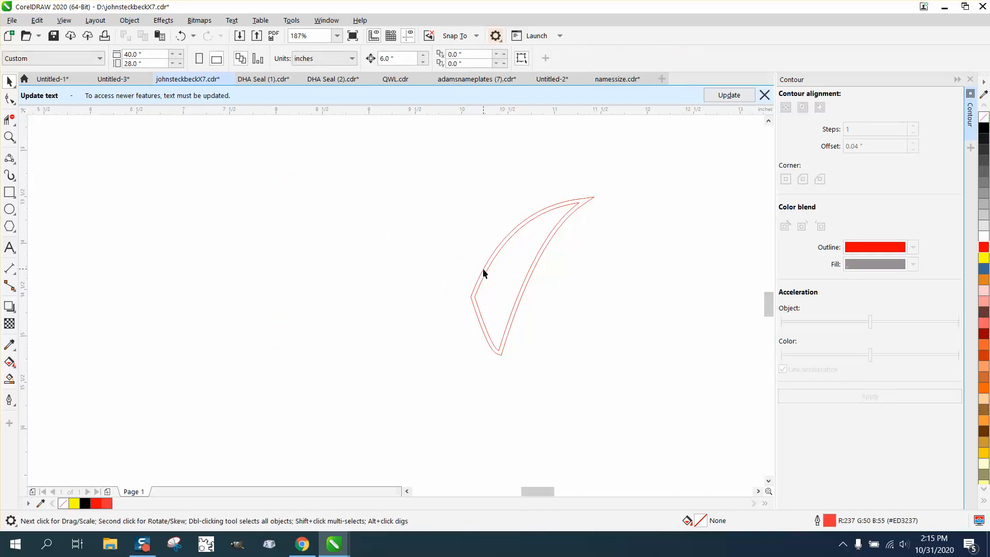
click(482, 272)
drag(487, 274, 414, 276)
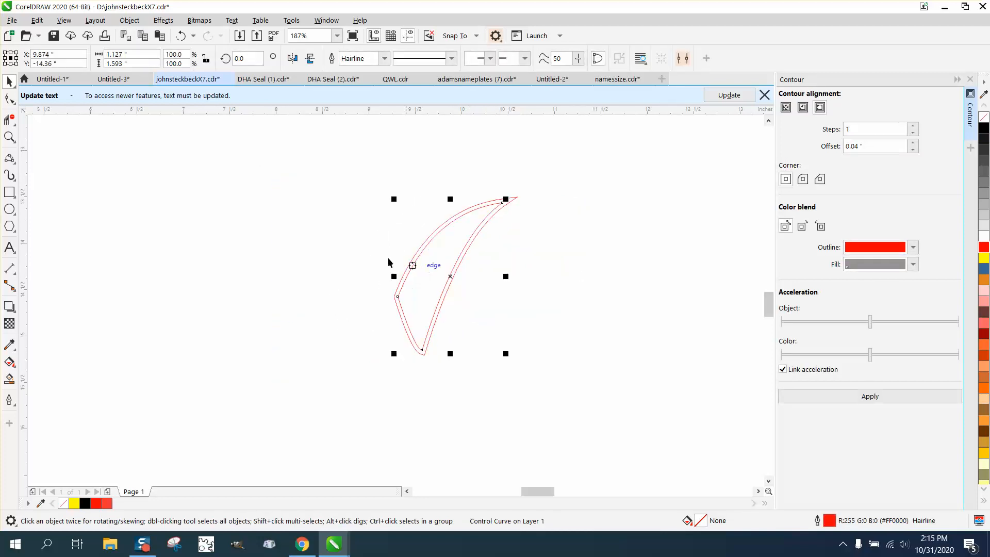
Step: Break the red leaf contour apart and group its inner and outer outlines
click(130, 20)
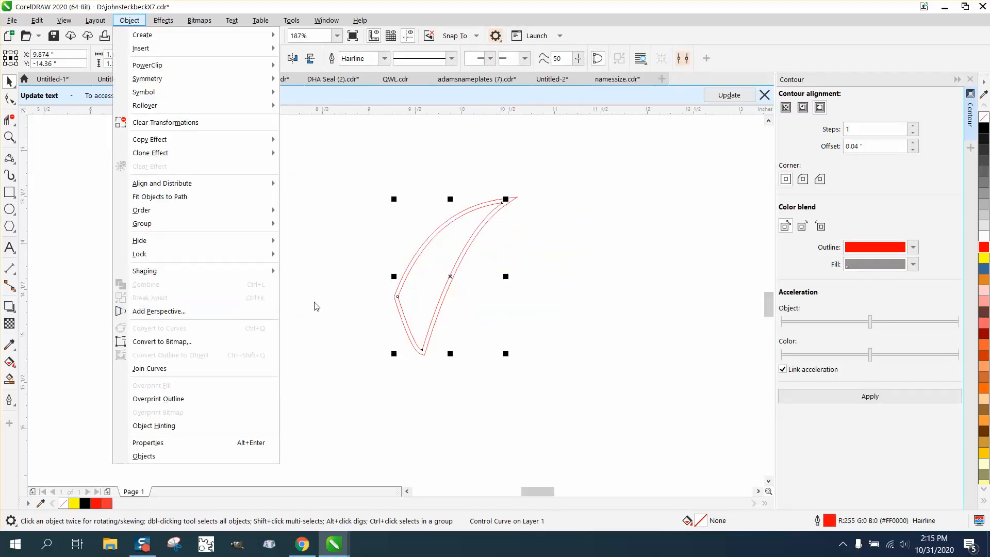
click(382, 248)
drag(352, 179, 610, 381)
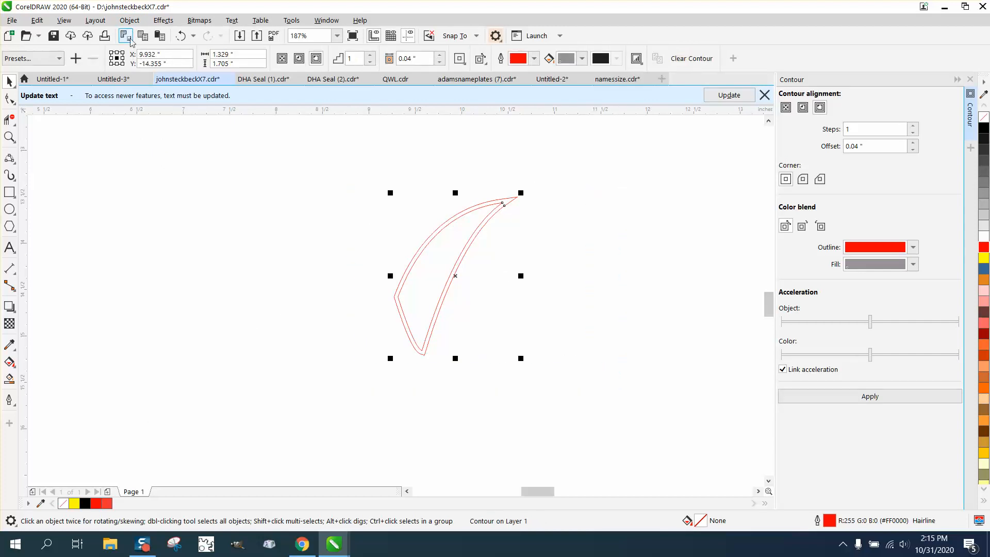
click(129, 20)
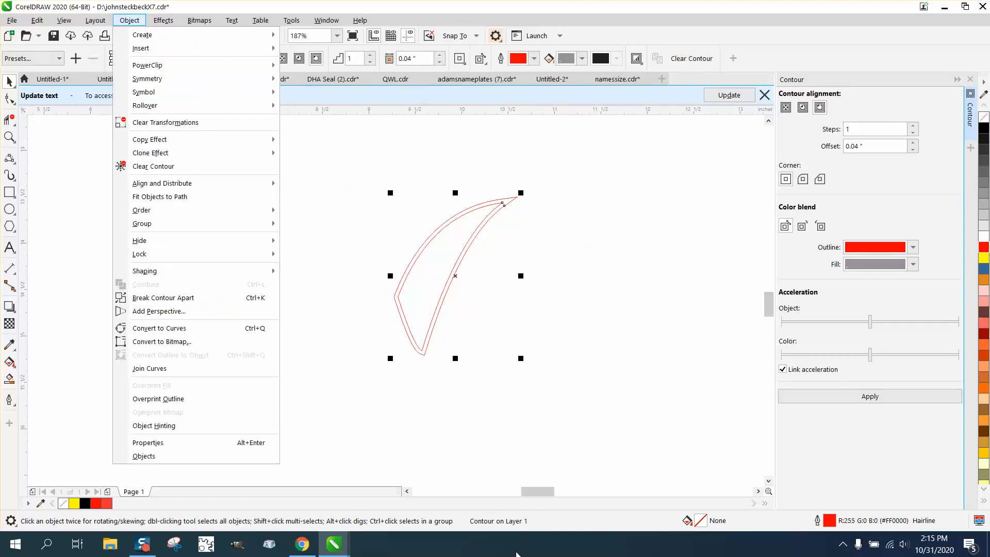
click(170, 298)
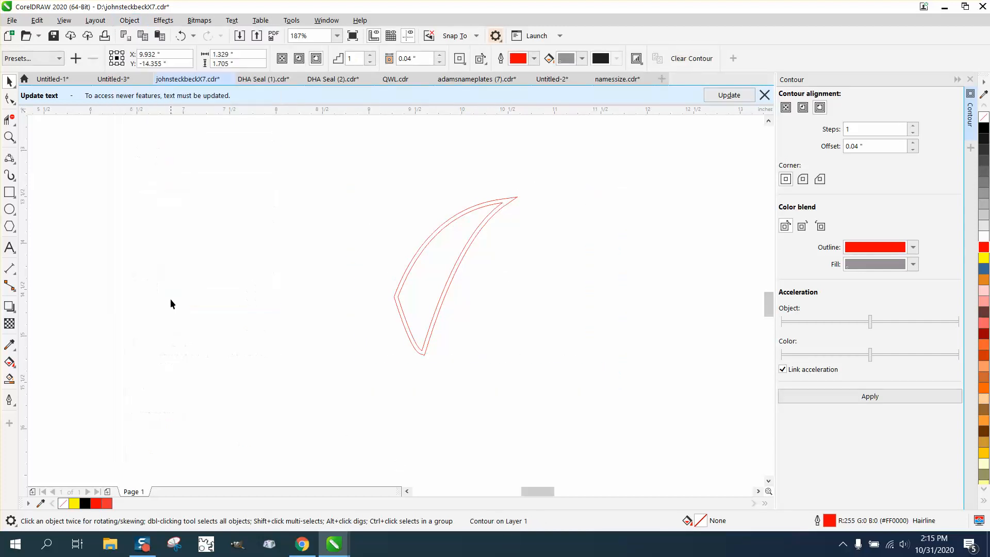
drag(357, 168, 611, 402)
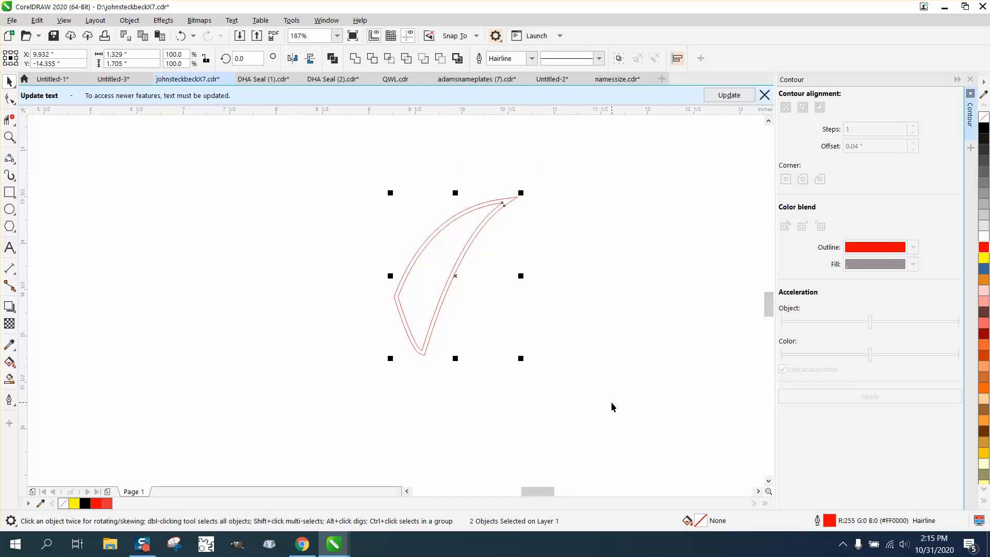
key(ctrl+g)
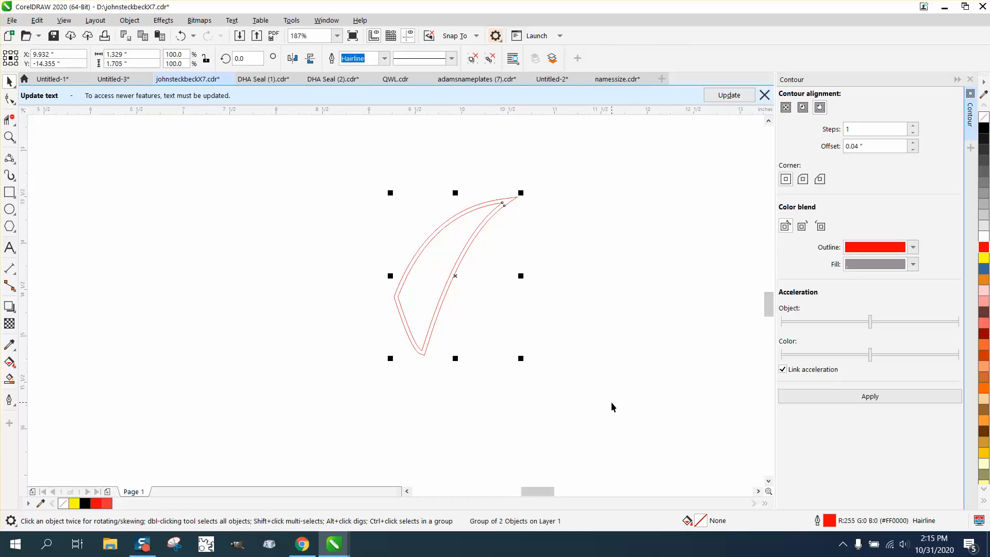
Step: Create a horizontally mirrored copy of the grouped leaf and move it left so the two leaf bases overlap
key(ctrl+c)
key(ctrl+v)
click(293, 58)
drag(513, 285, 410, 291)
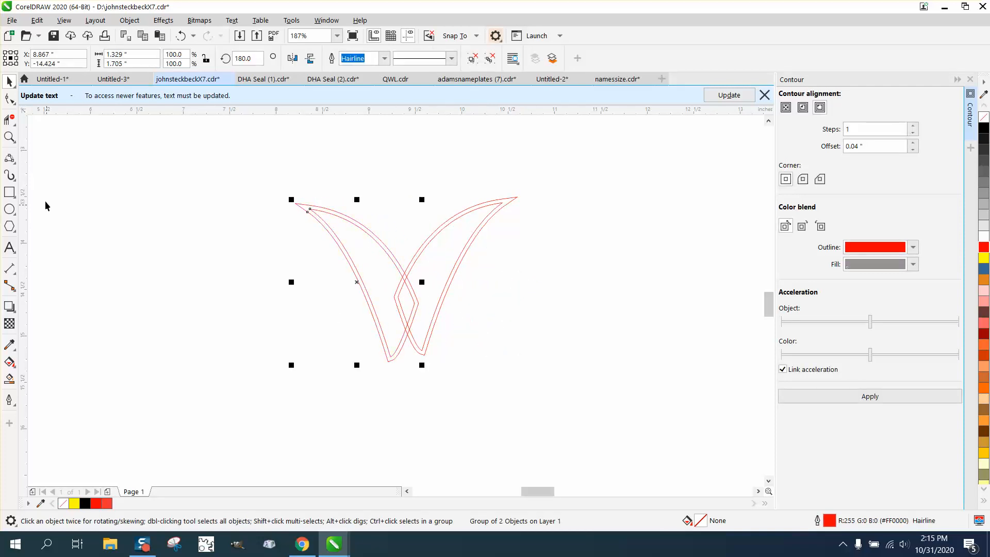
Step: Remove the mirrored leaf's segments that overlap the right leaf with Virtual Segment Delete
click(9, 137)
drag(258, 177, 573, 401)
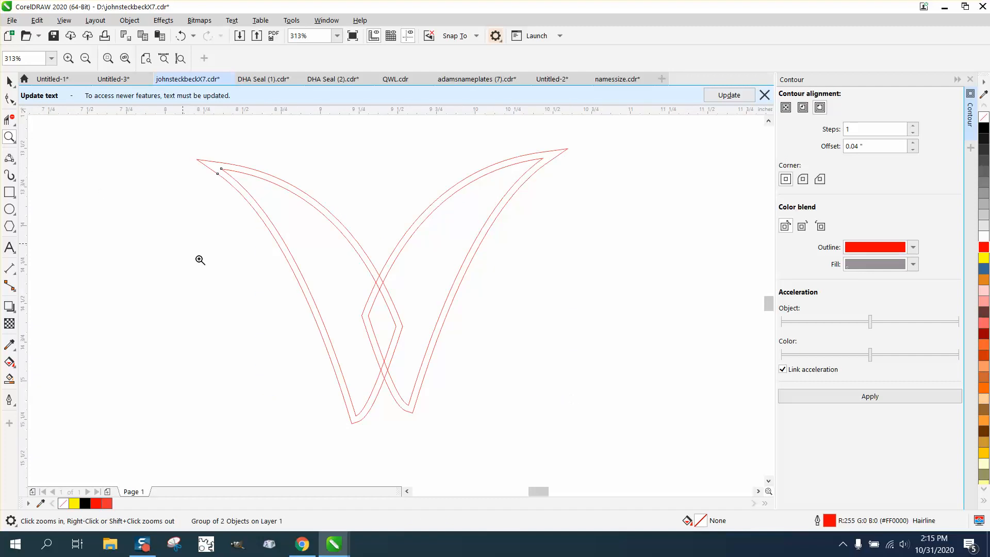
click(9, 120)
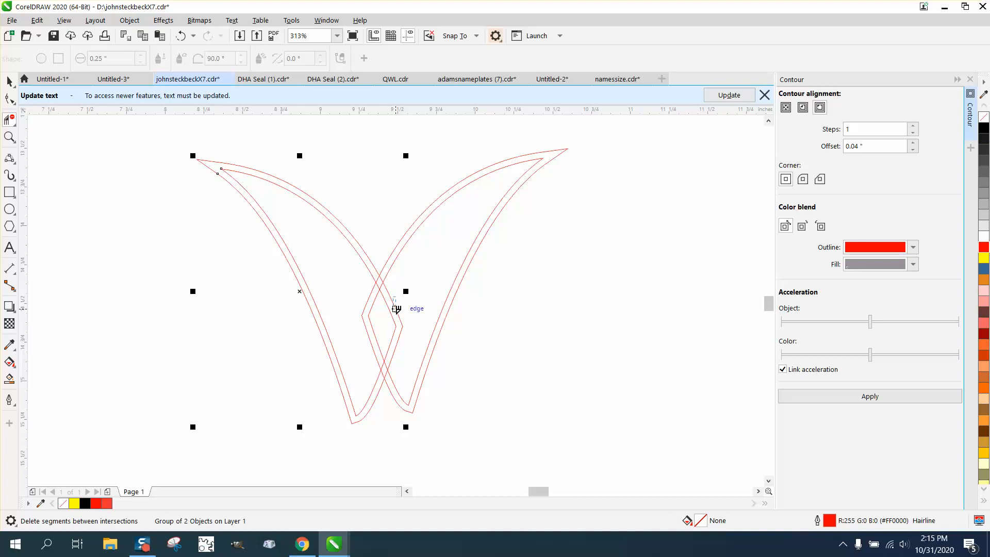
click(401, 331)
click(387, 374)
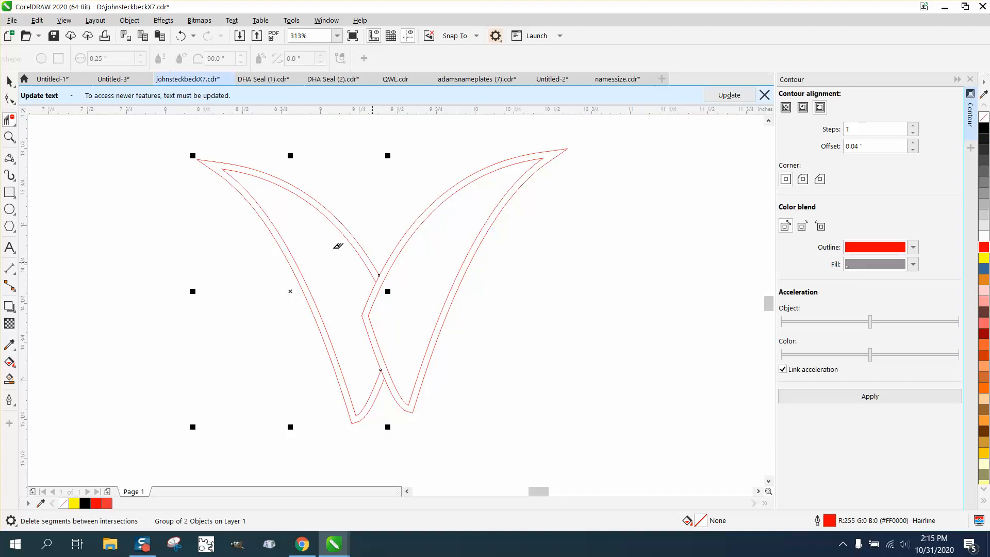
Step: Create a horizontally mirrored copy of the right leaf and place it below and left of the trimmed left leaf
click(9, 81)
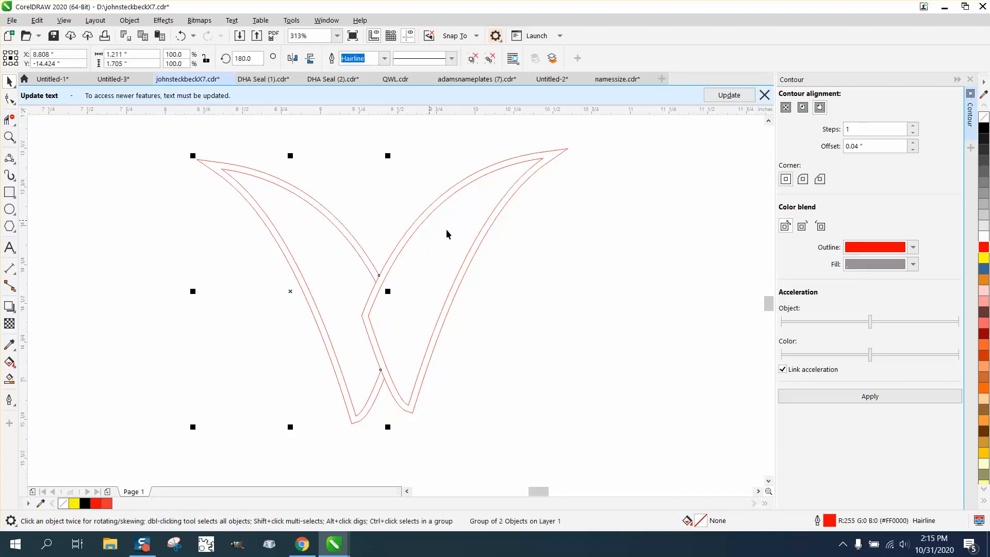
click(474, 253)
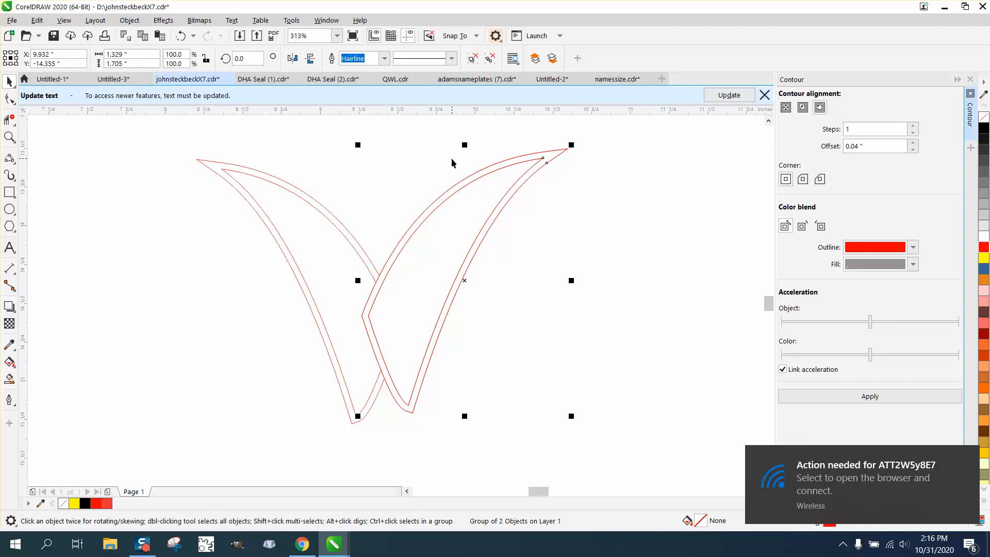
click(292, 59)
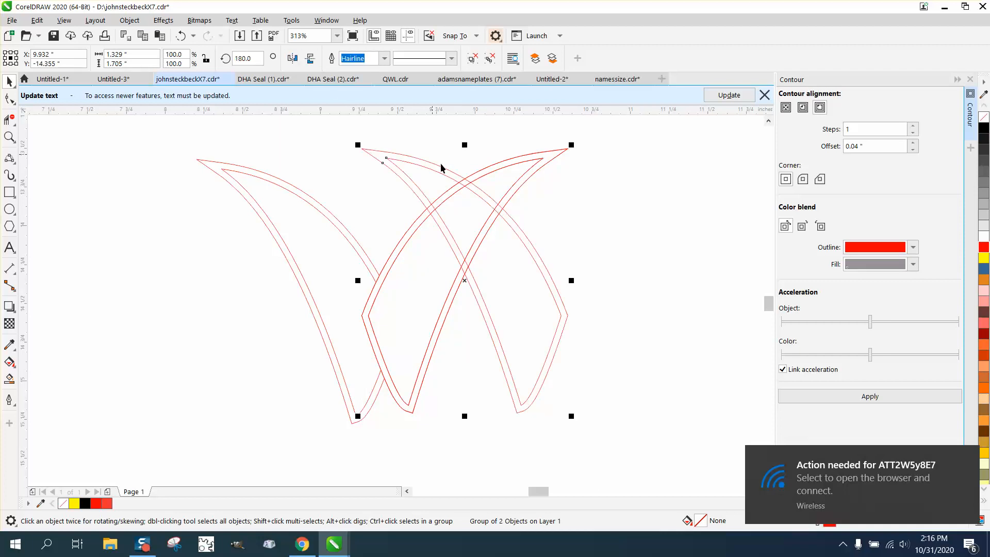
drag(555, 288, 357, 349)
Step: Rotate the new mirrored leaf about 30 degrees counterclockwise and shift it slightly left so its base sits over the left leaf's base
click(358, 350)
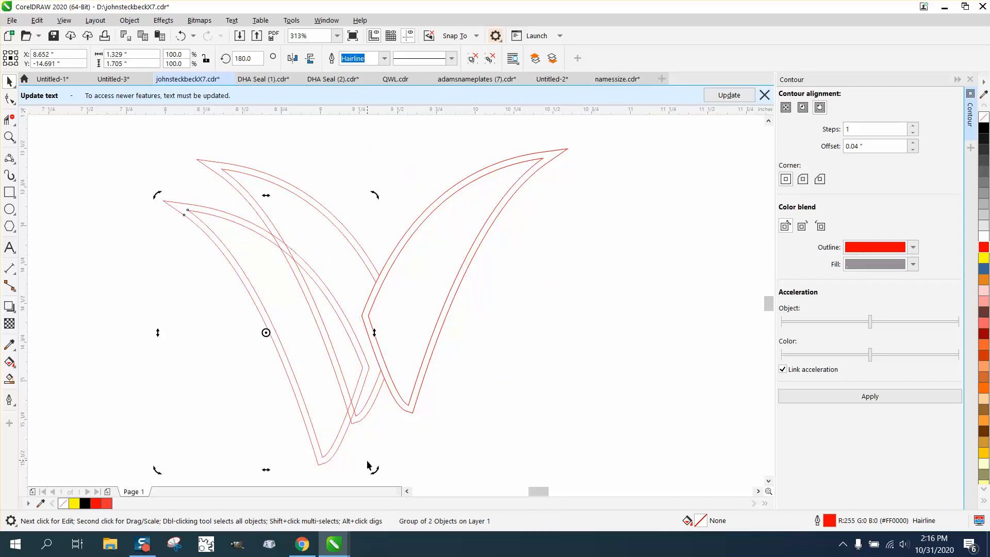
drag(372, 470, 466, 412)
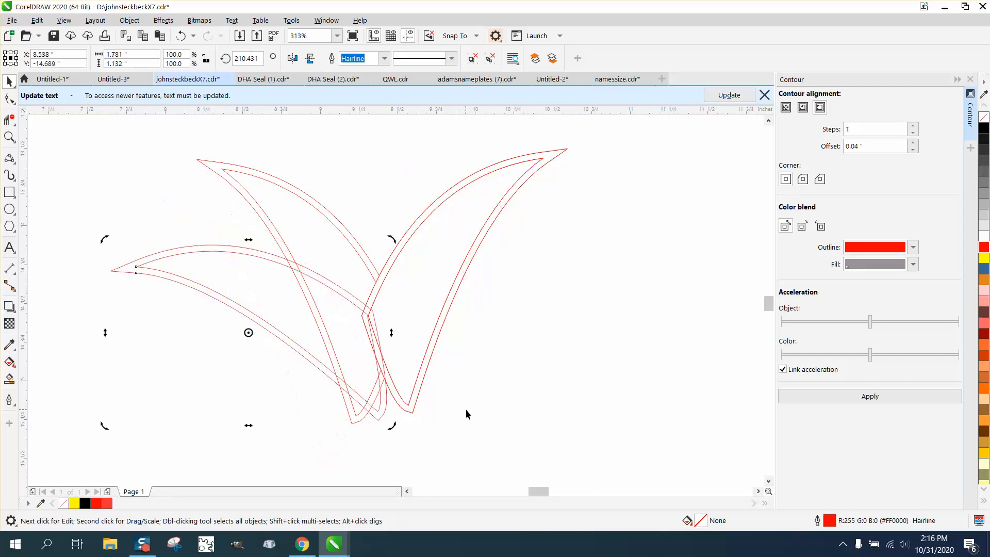
click(478, 405)
drag(355, 300, 367, 309)
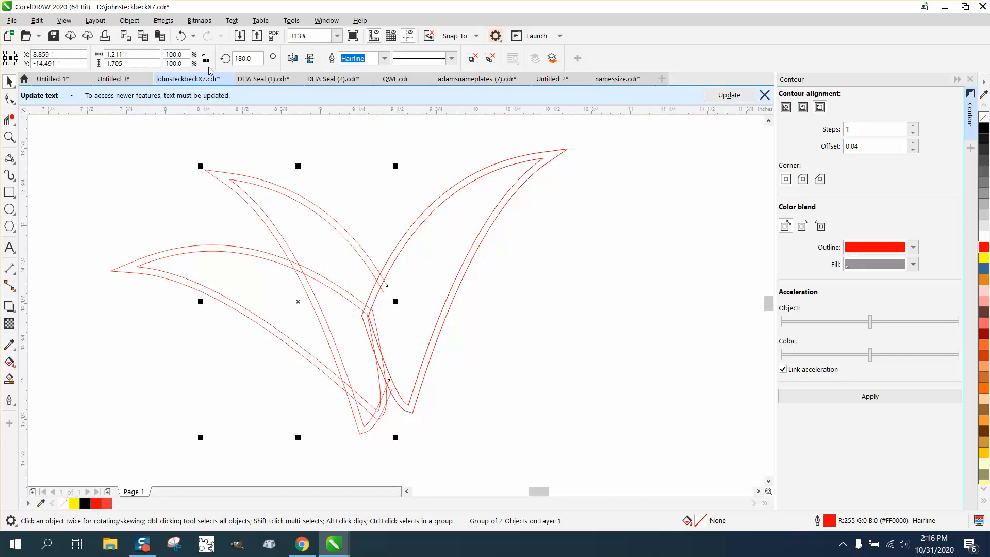
click(180, 36)
click(137, 171)
drag(199, 245, 184, 249)
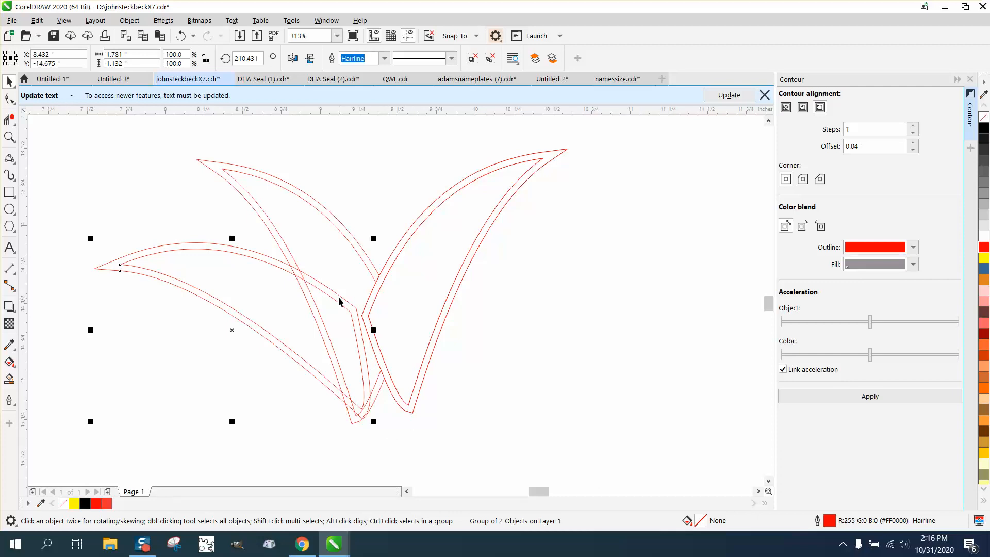
Step: Remove the rotated leaf's segments that cross the left leaf and its base with Virtual Segment Delete
click(9, 120)
drag(336, 313, 336, 318)
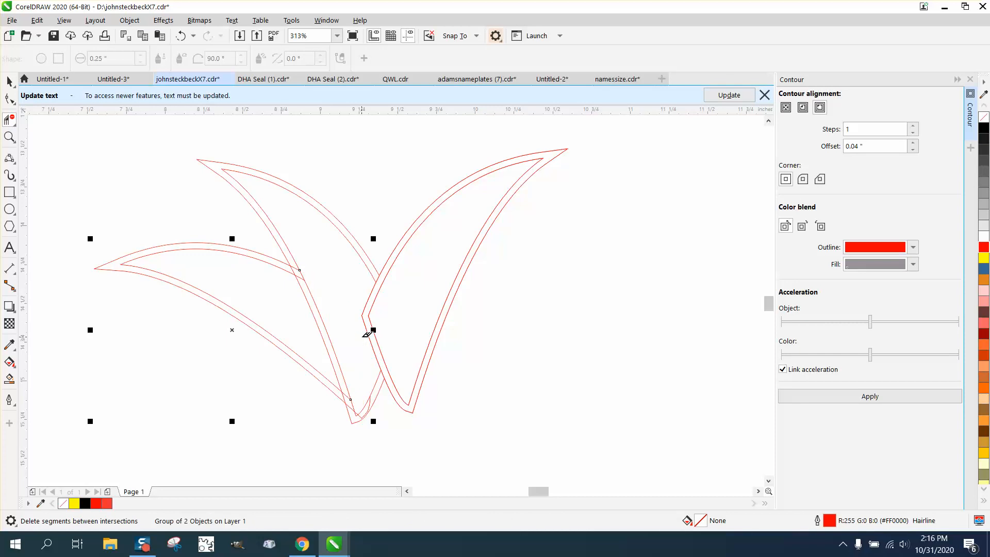
click(371, 402)
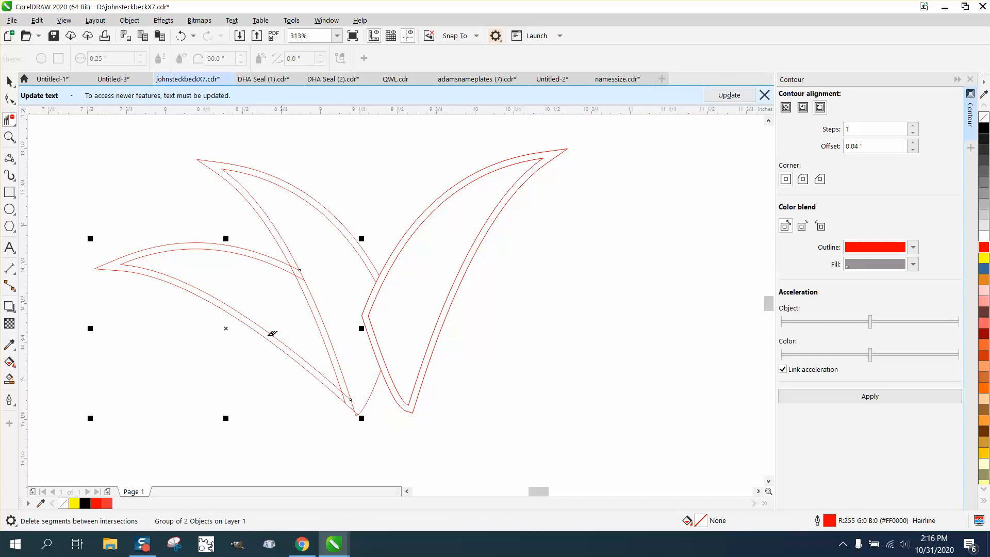
click(180, 36)
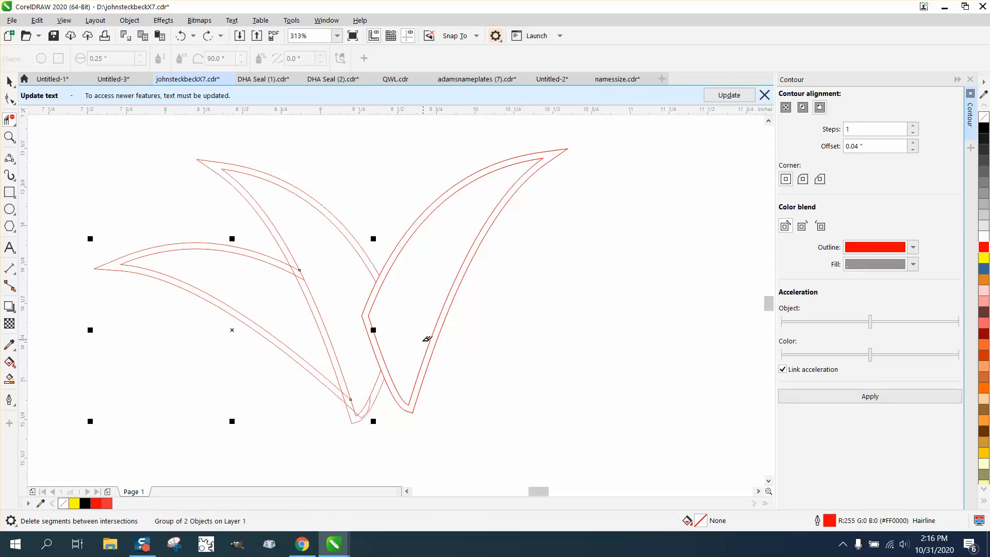
click(371, 403)
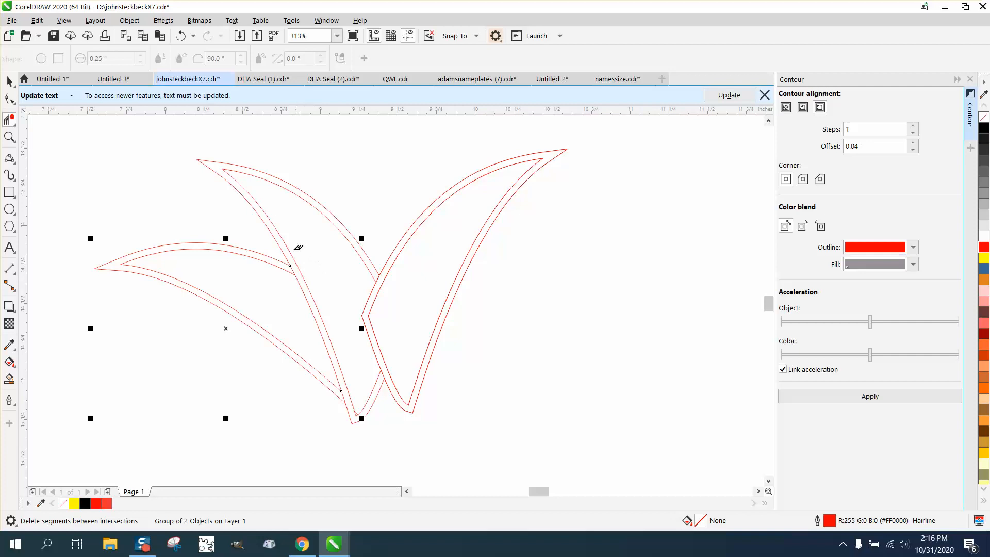
Step: Place a copy of the right leaf about 0.54 inches above the original, overlapping its upper part
click(15, 81)
click(467, 268)
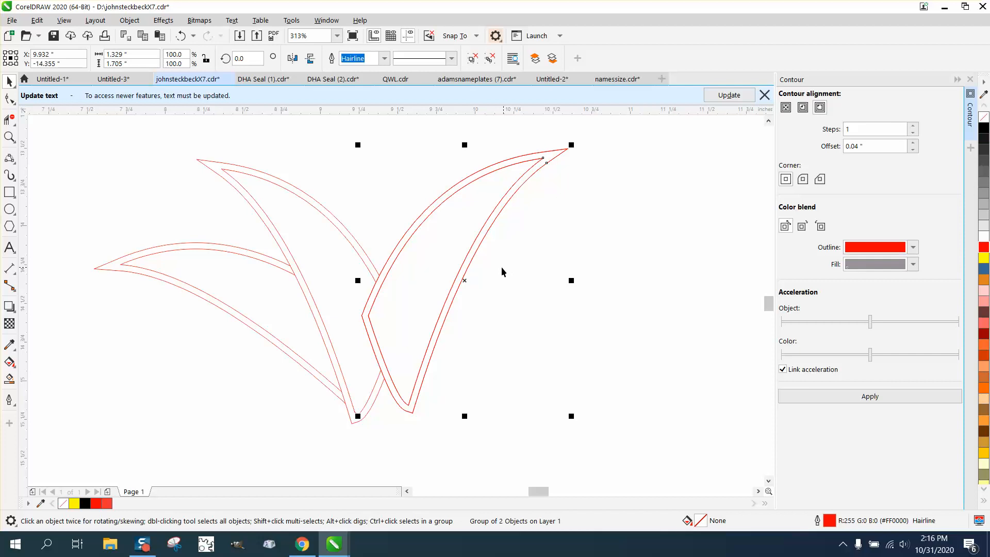
scroll(478, 269, down, 3)
drag(472, 271, 468, 230)
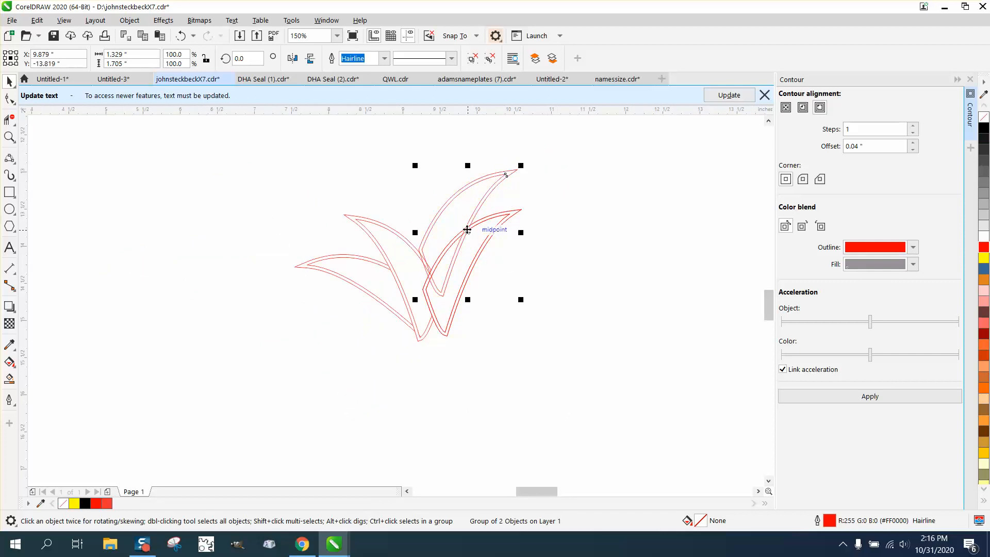
Step: Place a spare copy of the lower right leaf about 1 inch to the right, clear of the other leaves
click(9, 137)
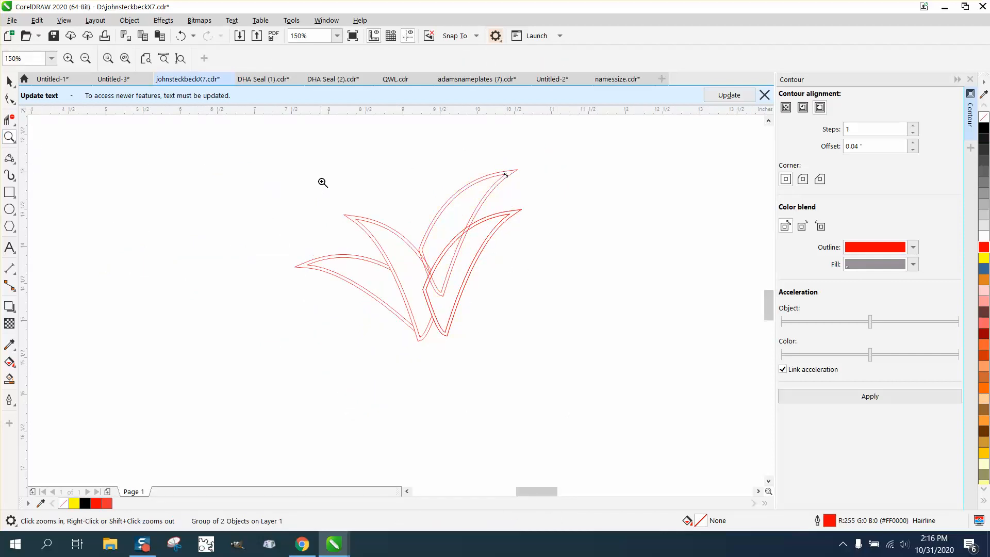
drag(326, 184, 610, 334)
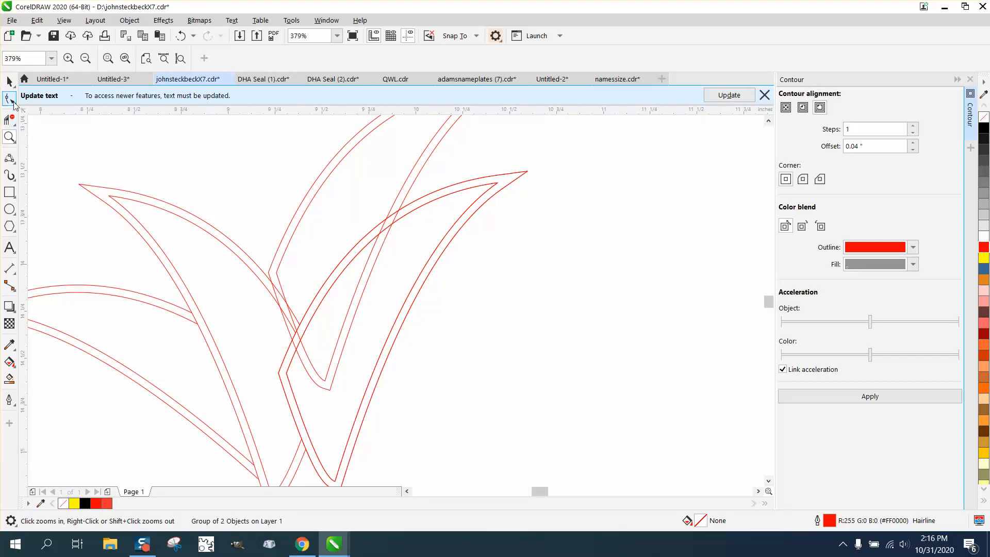
click(9, 81)
click(433, 262)
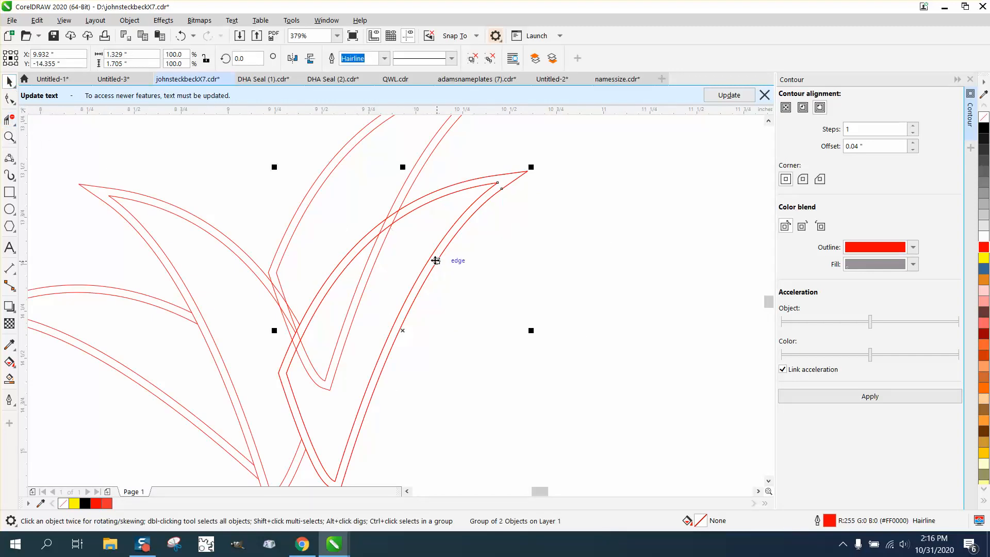
key(ctrl+c)
drag(404, 327, 588, 334)
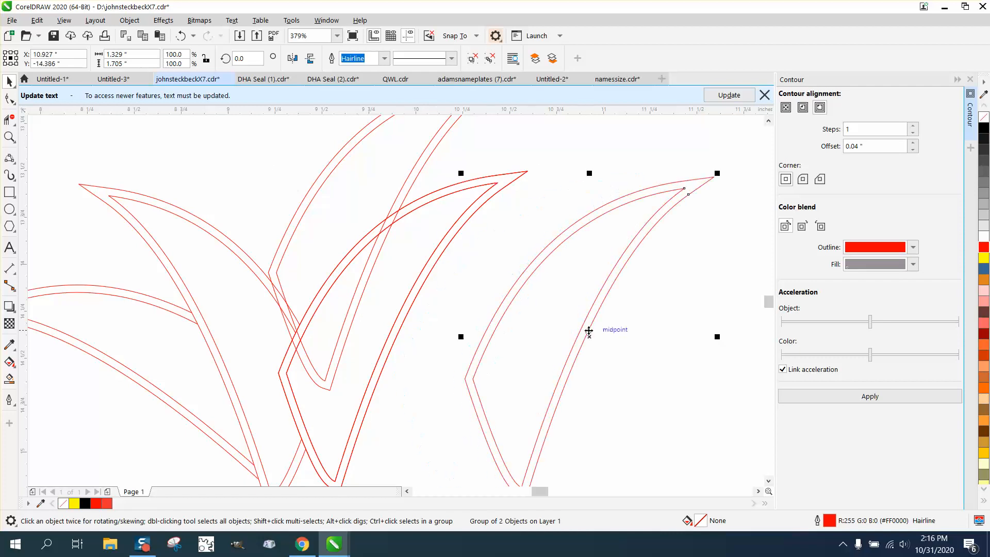
Step: Remove the segments of the lower right and left leaves that overlap the upper leaf with Virtual Segment Delete
click(9, 119)
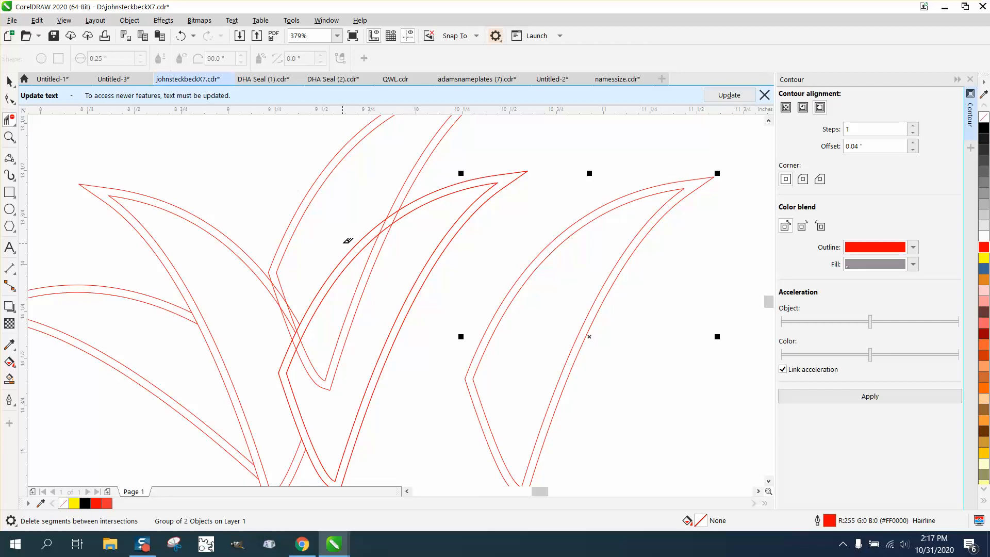
drag(343, 277, 339, 289)
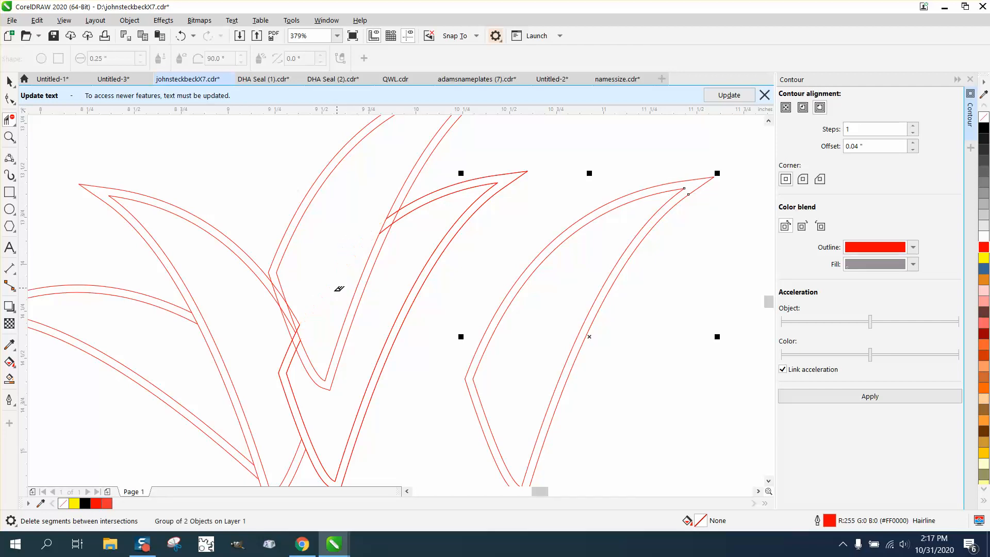
click(387, 225)
click(298, 313)
click(288, 312)
scroll(343, 335, down, 2)
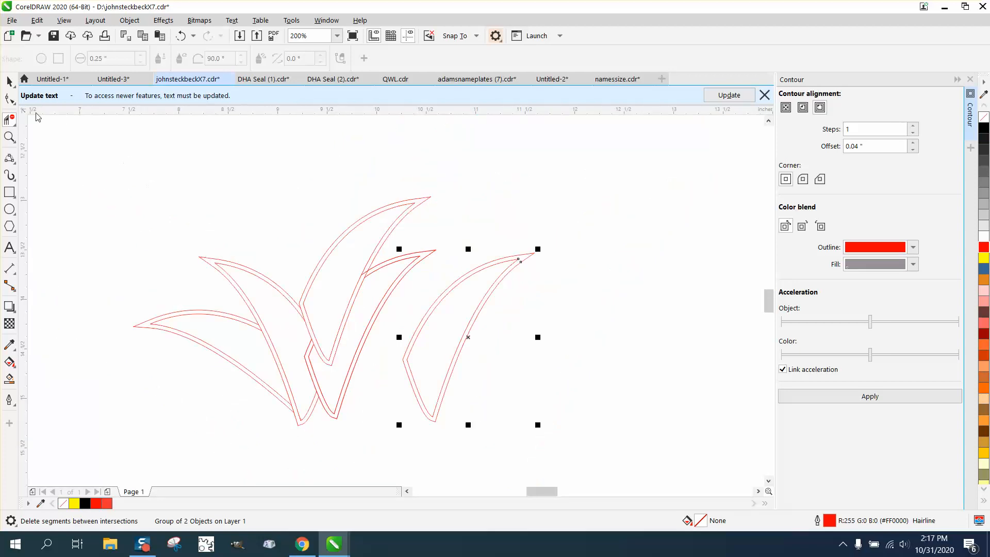
Step: Mirror the spare leaf horizontally and move it to the crown's upper left, with its base overlapping the upper leaf
click(10, 81)
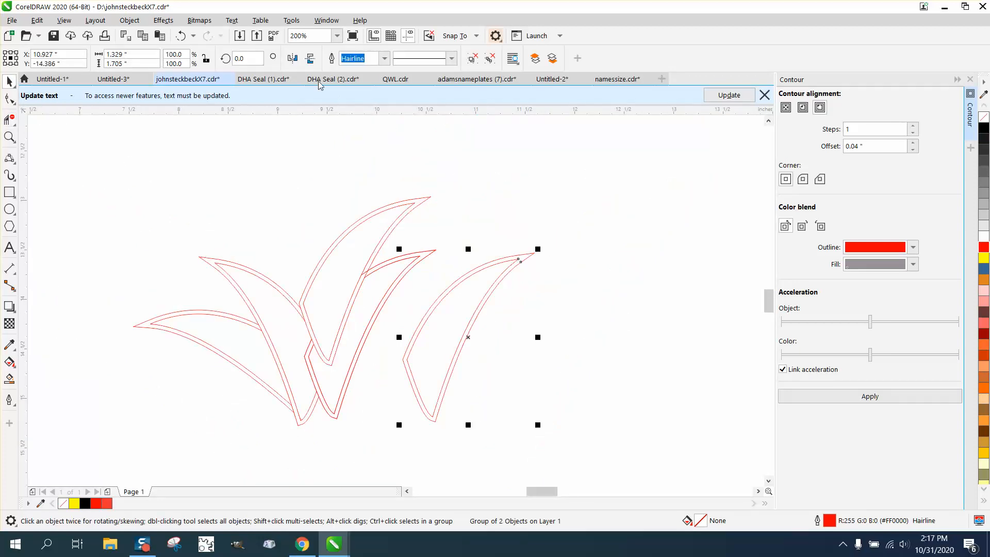
click(293, 58)
mouse_move(465, 271)
mouse_down()
mouse_move(474, 324)
mouse_move(339, 274)
mouse_move(315, 276)
mouse_up()
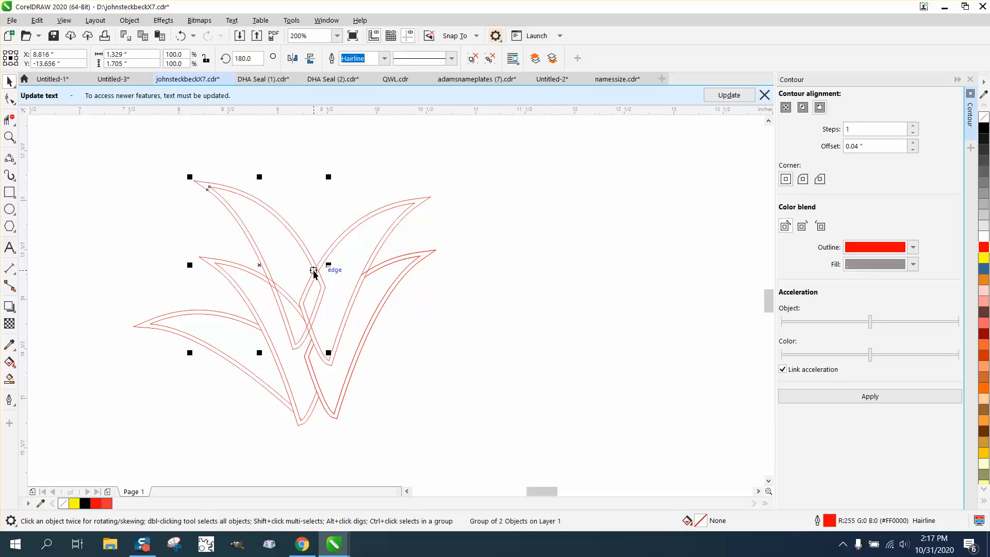
Step: Remove the upper left leaf's segments that overlap the upper right leaf and extend below the middle left leaf with Virtual Segment Delete
click(8, 136)
drag(144, 160, 497, 405)
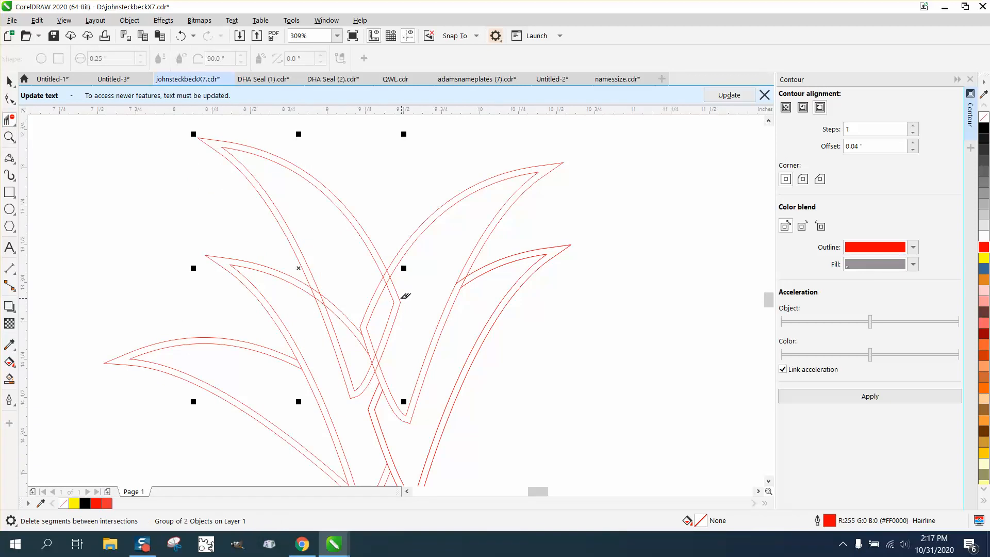
click(403, 295)
click(391, 281)
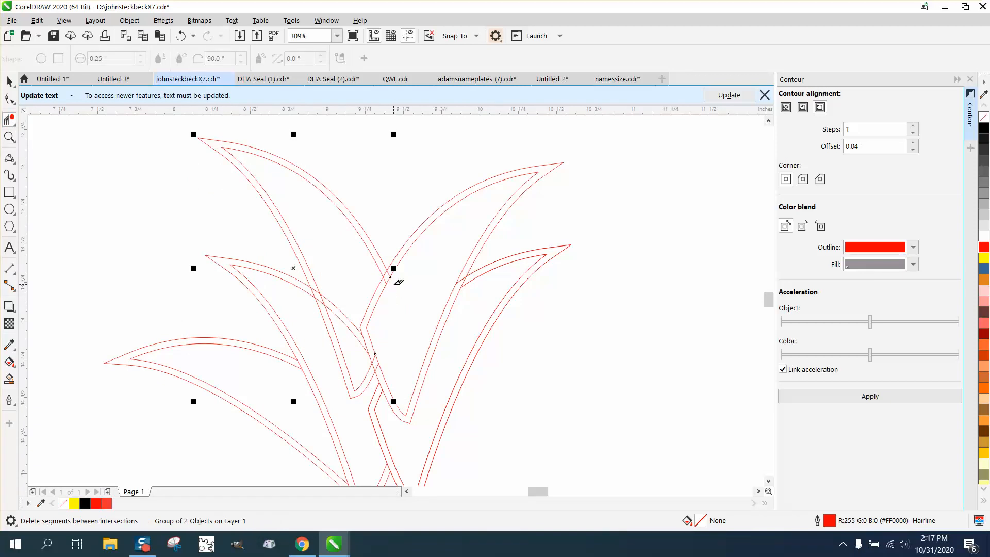
click(388, 274)
click(336, 328)
click(333, 331)
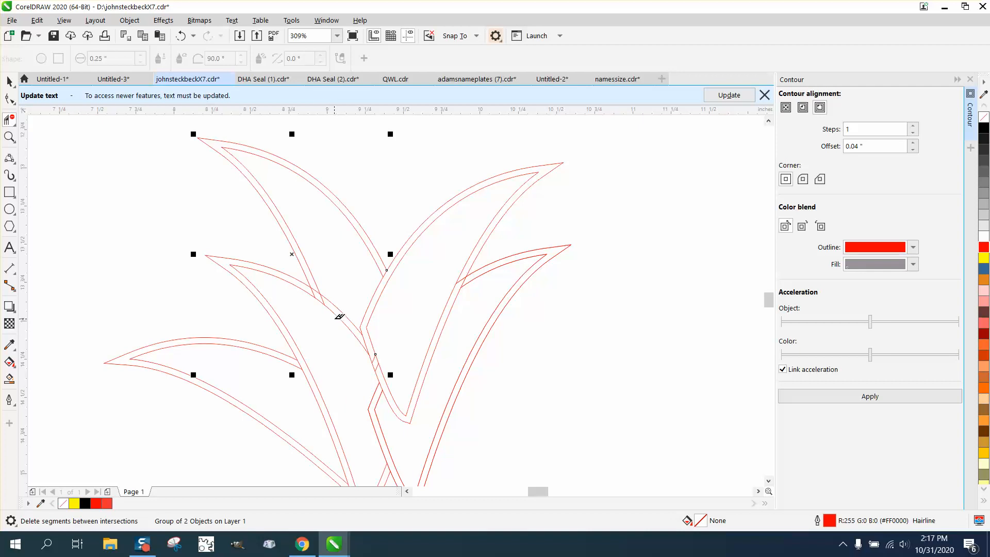
click(344, 312)
click(181, 35)
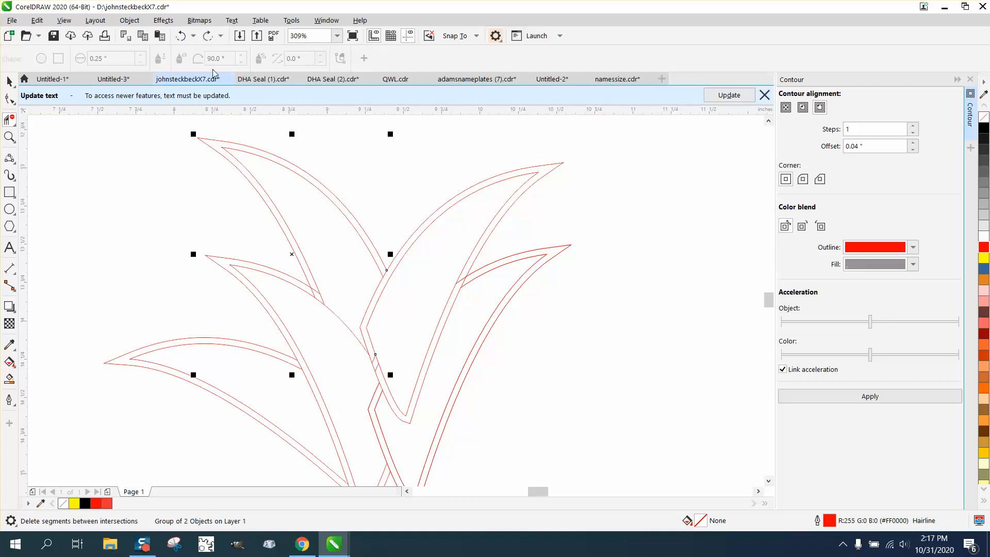
click(180, 35)
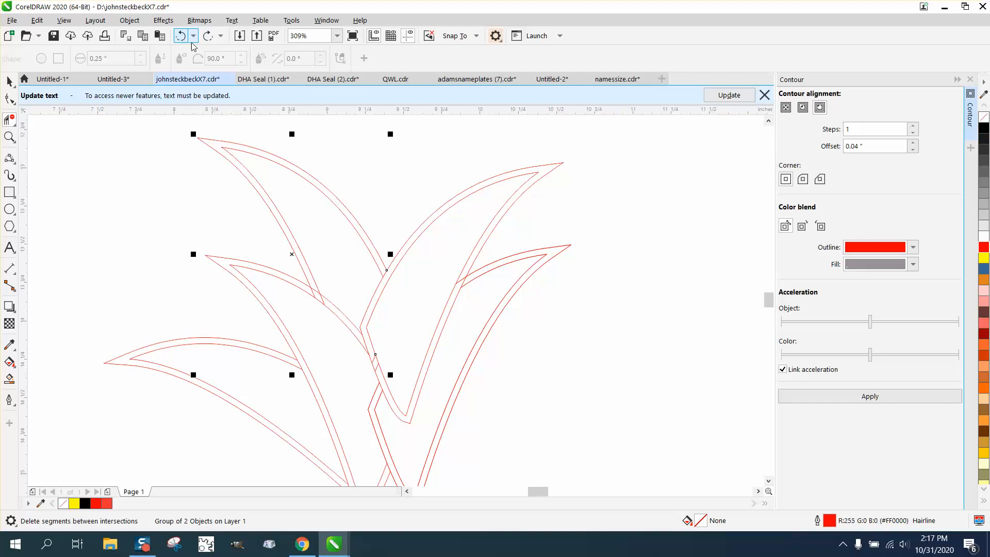
Step: Delete the upper left leaf's leftover segments at the middle left leaf and at the upper right leaf's edge
click(324, 296)
click(378, 364)
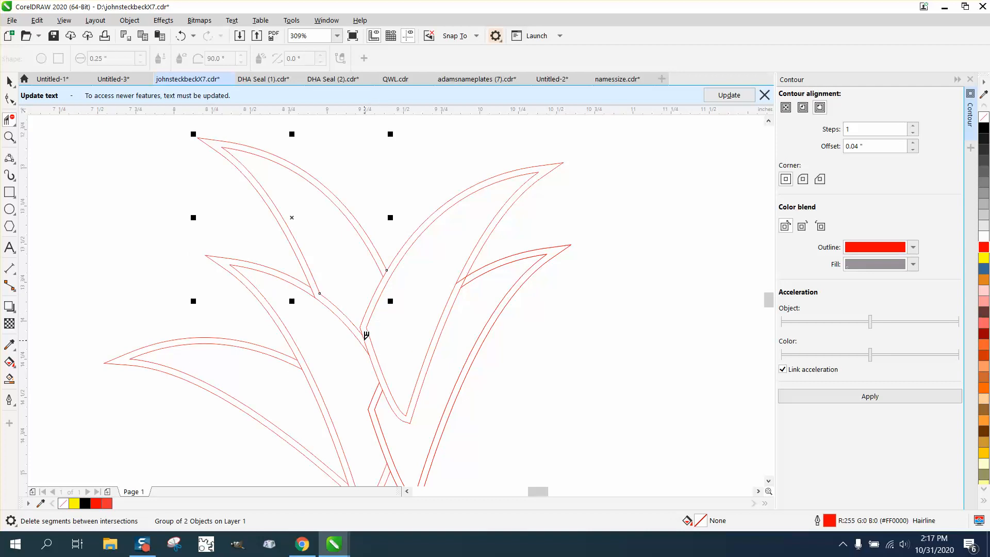
scroll(362, 323, down, 2)
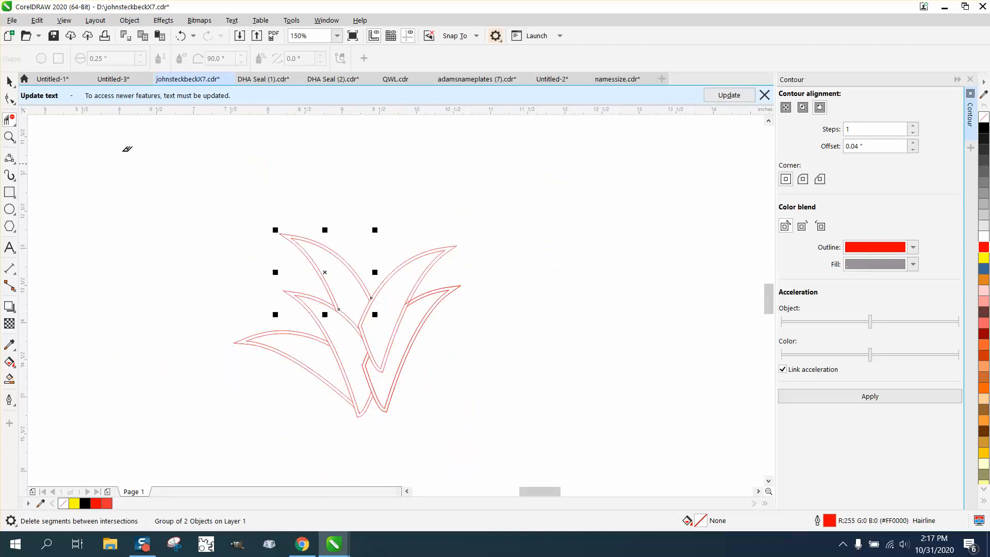
Step: Place a copy of the upper right leaf about 2.2 inches to the right and mirror it horizontally
click(10, 81)
scroll(558, 255, down, 1)
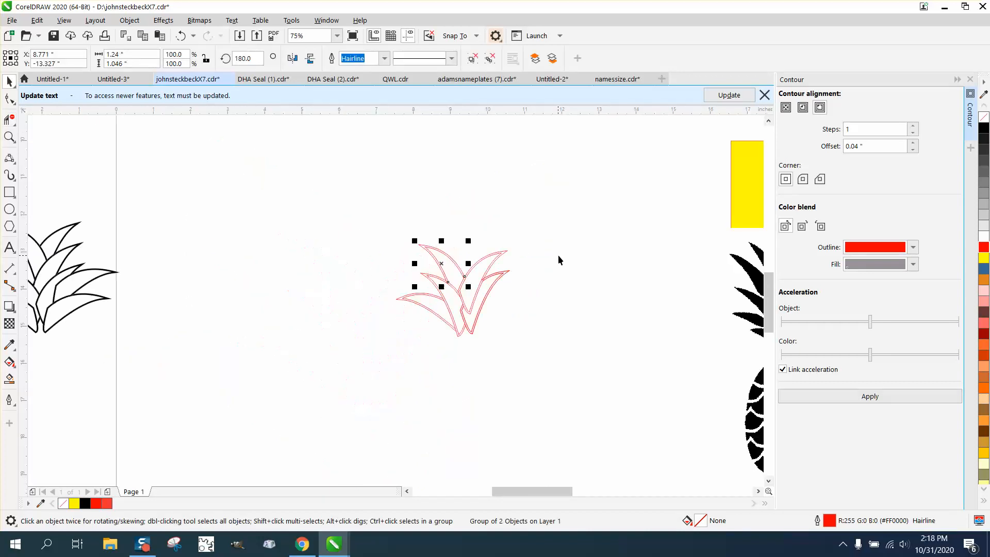
scroll(658, 277, down, 2)
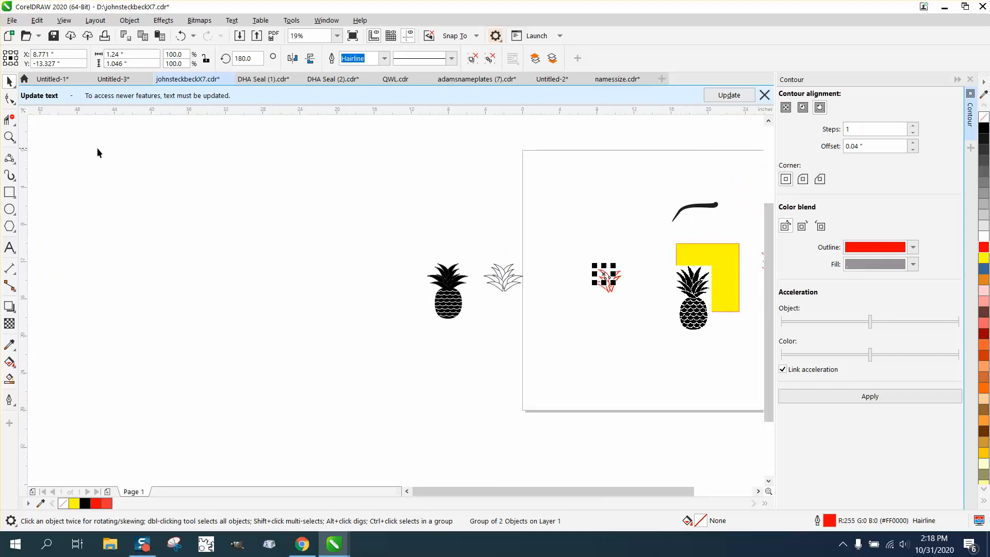
click(9, 137)
drag(572, 258, 697, 340)
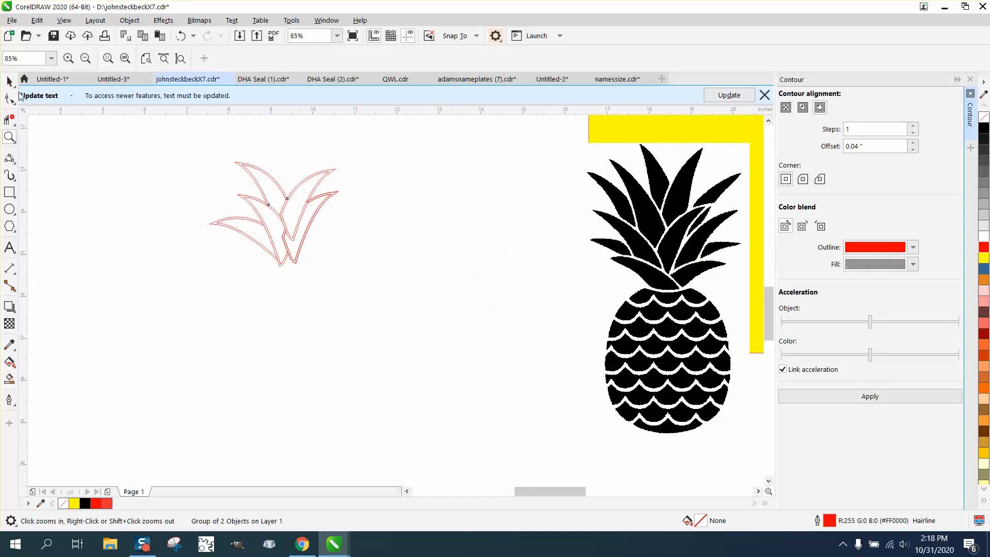
click(9, 81)
click(329, 140)
click(327, 175)
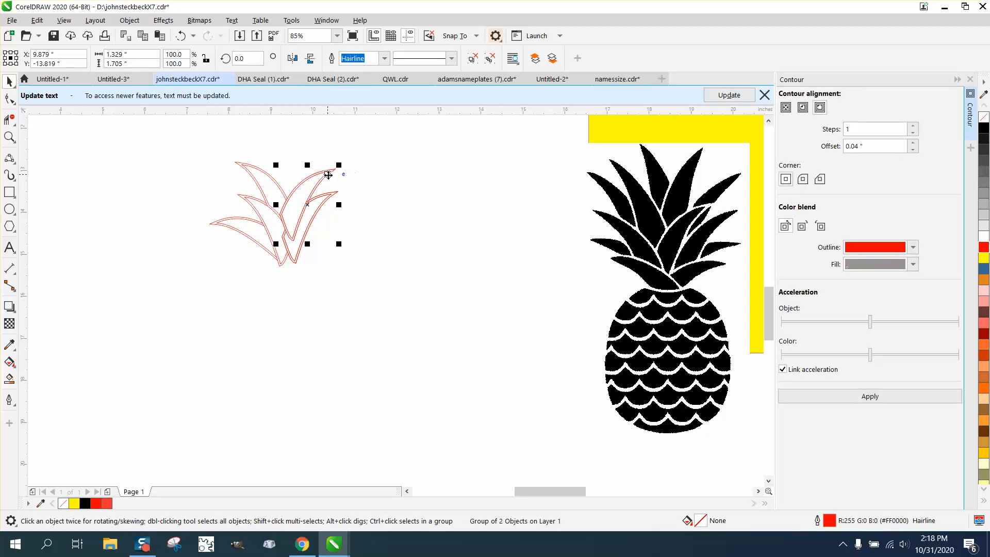
drag(310, 200, 401, 187)
click(296, 59)
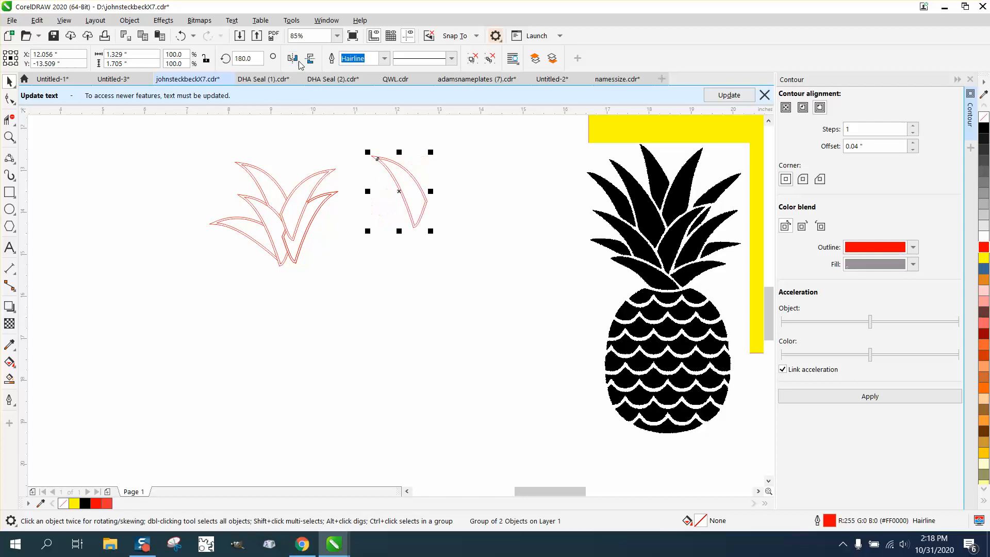
Step: Rotate the mirrored leaf about 10 degrees clockwise and move it to the crown's top, between the upper left and upper right leaves
click(417, 205)
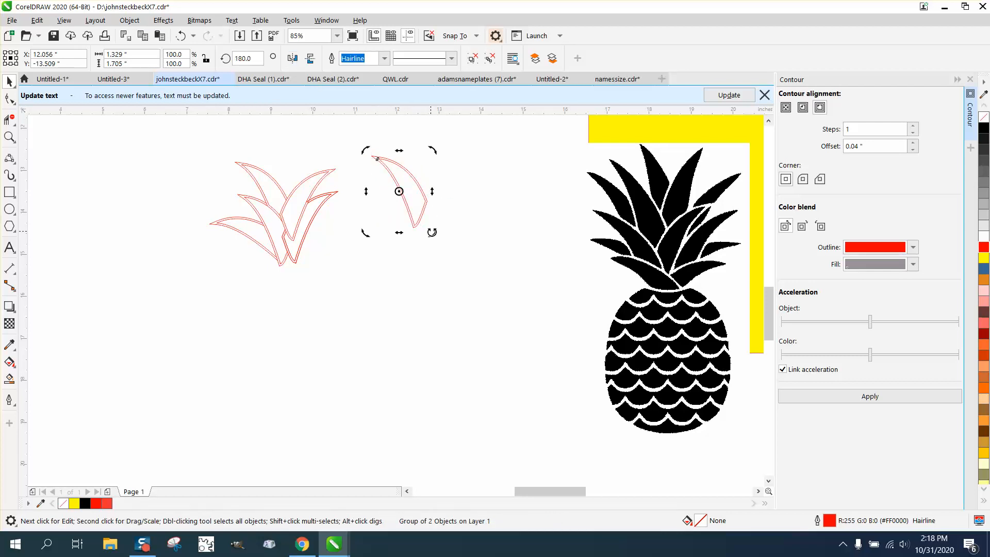
drag(432, 233, 425, 236)
click(421, 192)
drag(421, 192, 302, 202)
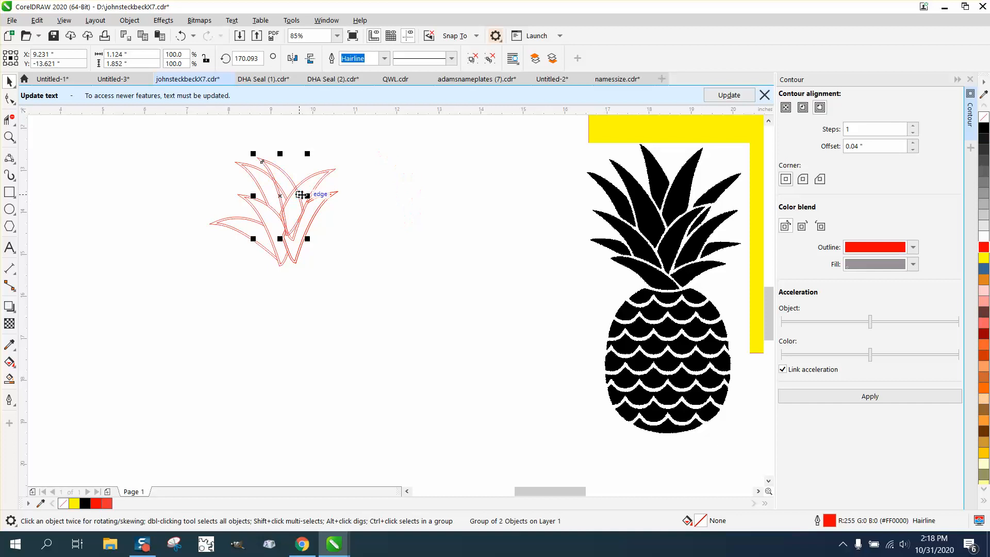
Step: Remove the rotated leaf's left-side segments that overlap the upper left leaf with Virtual Segment Delete
click(9, 137)
drag(208, 146, 372, 280)
click(9, 122)
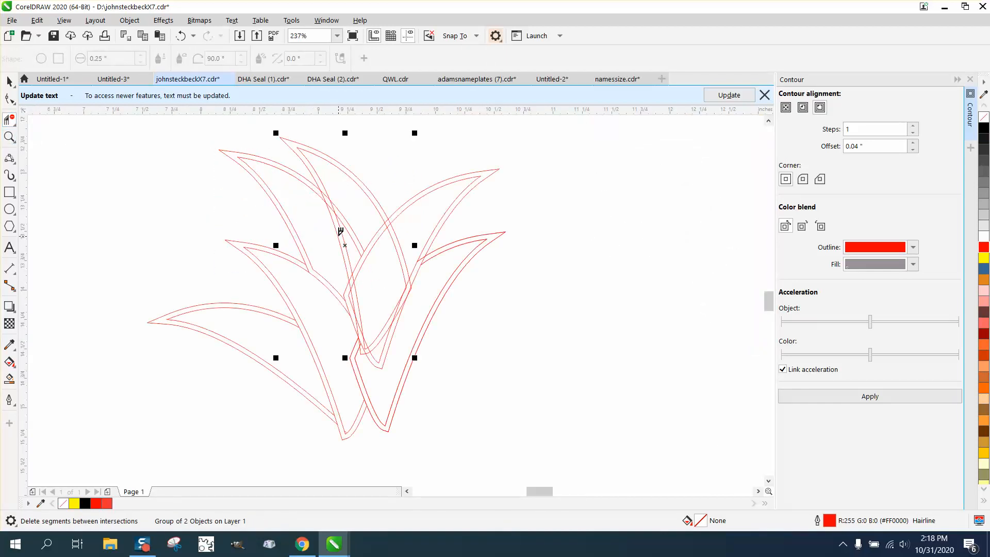
click(339, 236)
click(343, 236)
click(329, 197)
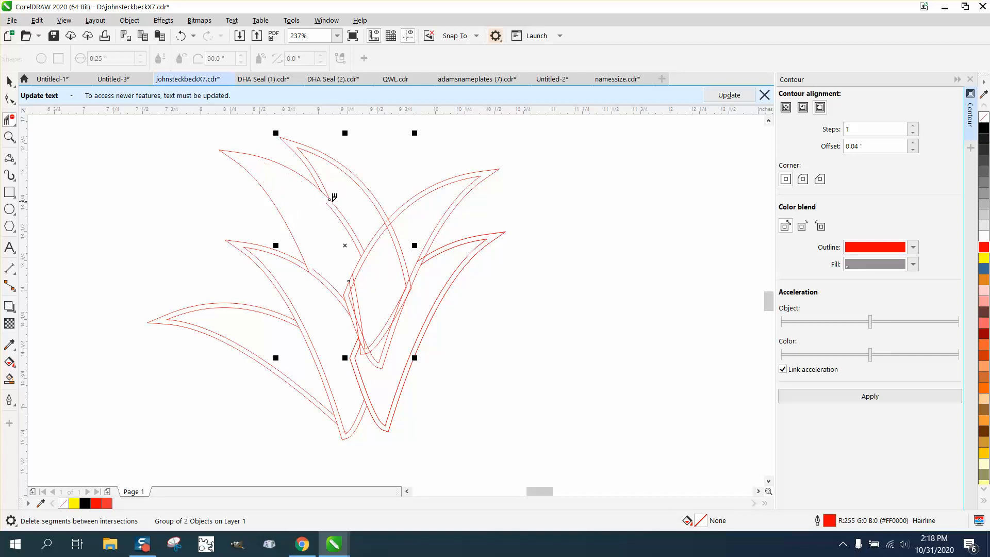
click(180, 36)
click(325, 197)
Step: Trim the rotated leaf's right edge and leftover left segments where they overlap the upper right leaf, keeping that leaf's own edges
click(400, 241)
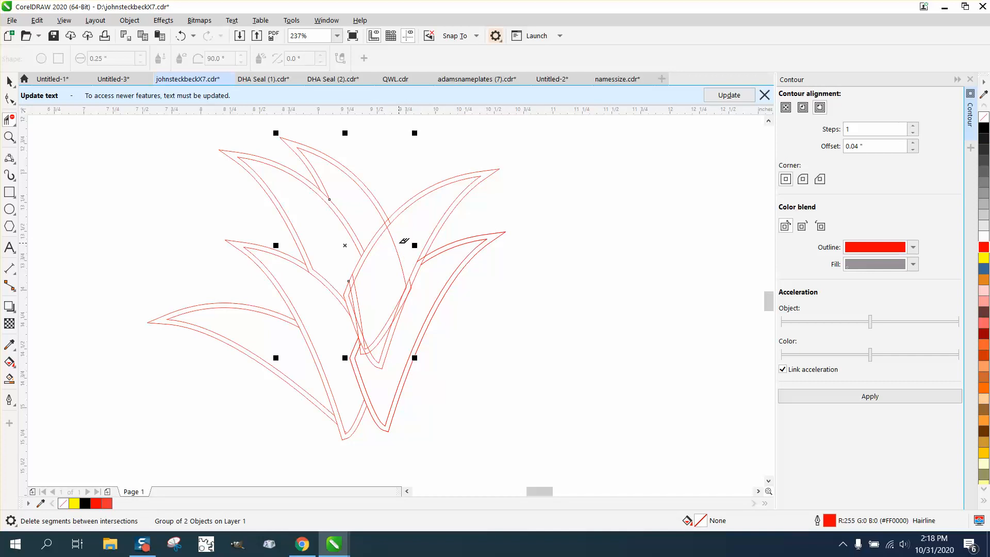
click(399, 230)
click(360, 292)
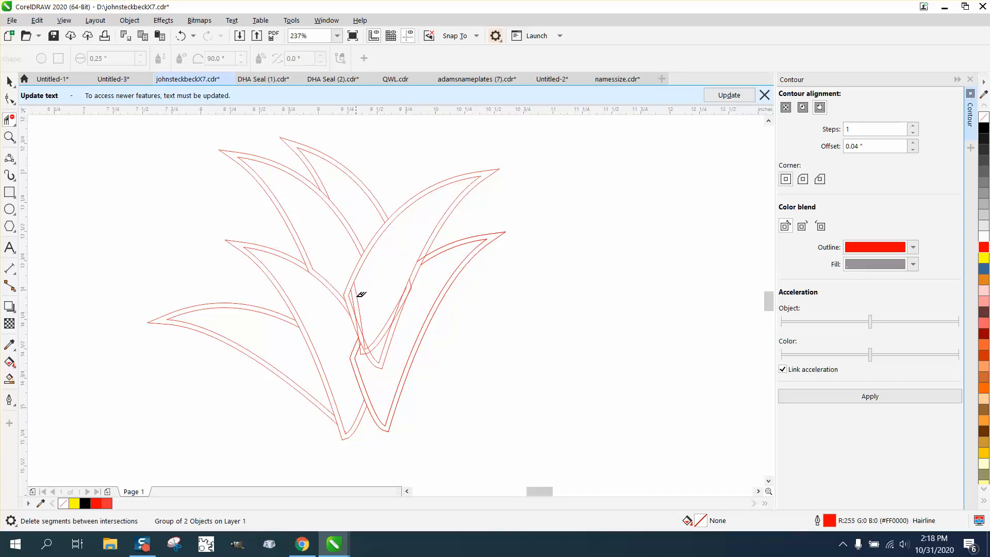
click(411, 281)
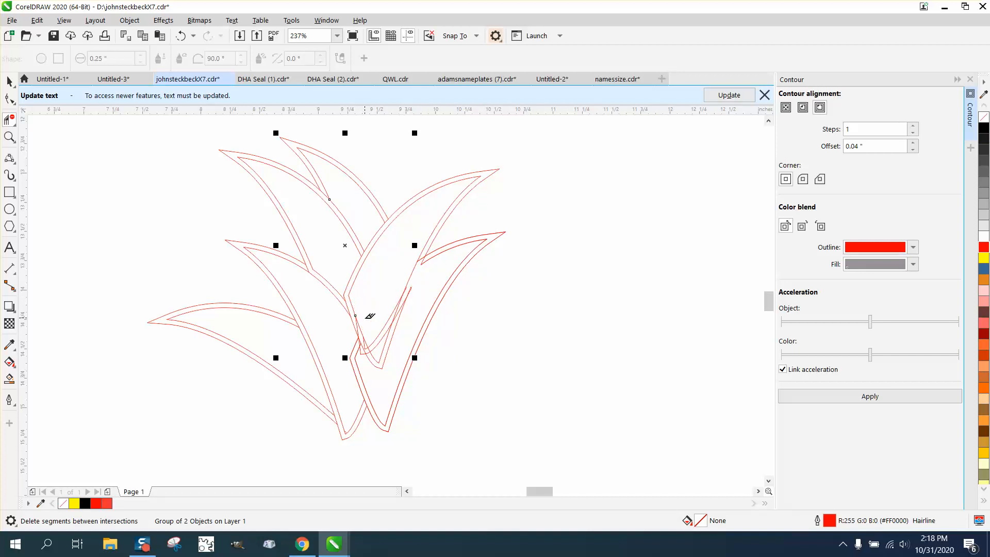
click(181, 36)
Step: Delete the crossing segments along the right side of the upper right leaf's base, keeping the rotated leaf's lower curve as its edge
click(9, 137)
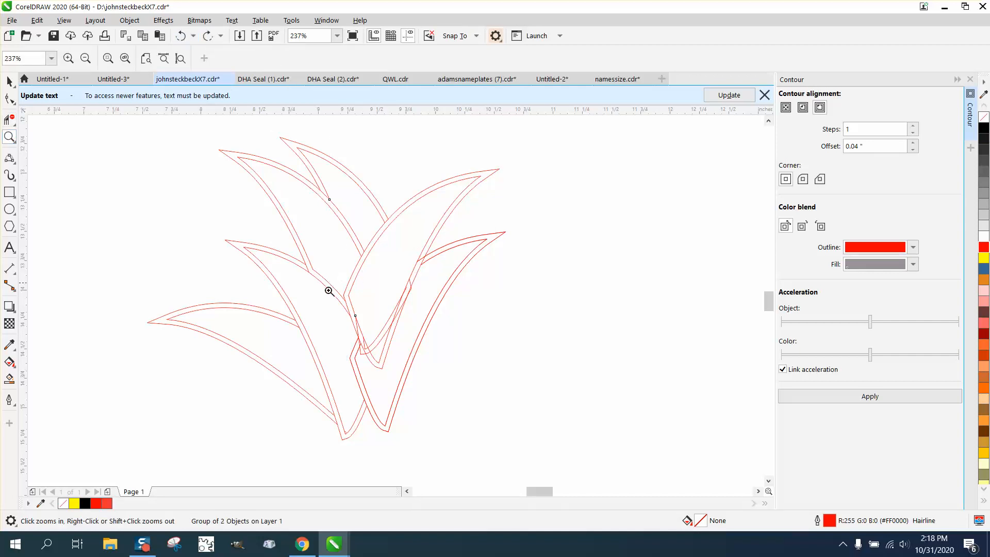
drag(329, 291, 598, 401)
click(10, 121)
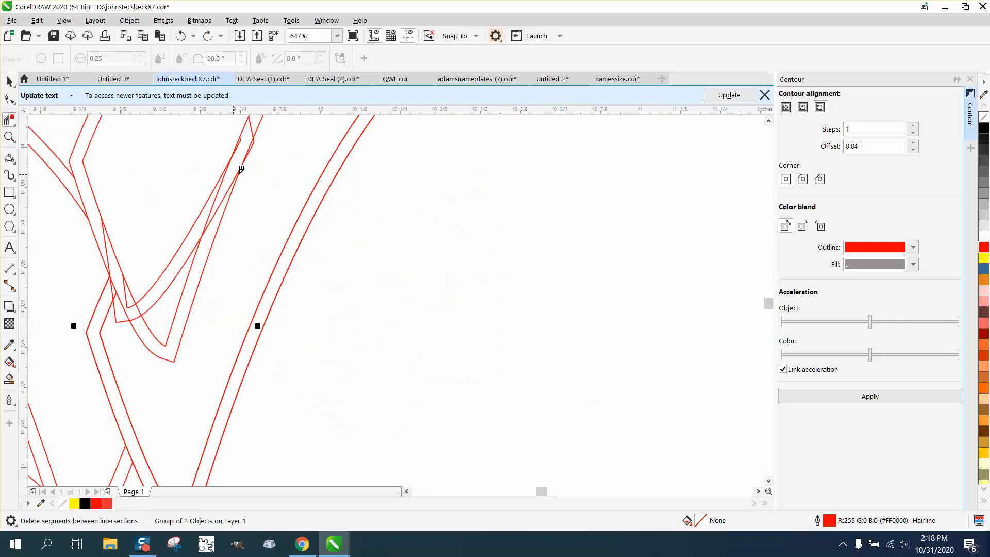
click(252, 128)
click(256, 144)
click(230, 184)
click(182, 37)
click(225, 206)
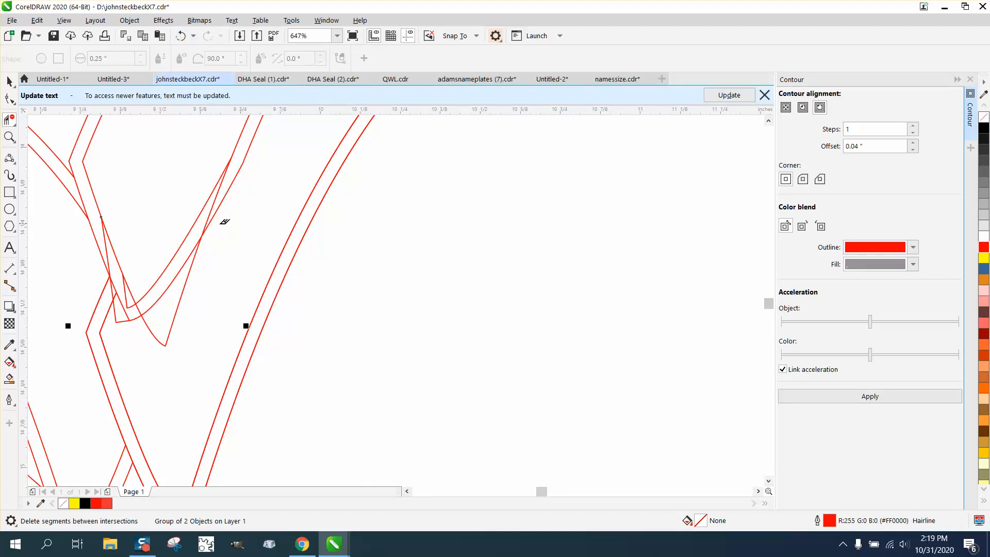
click(215, 199)
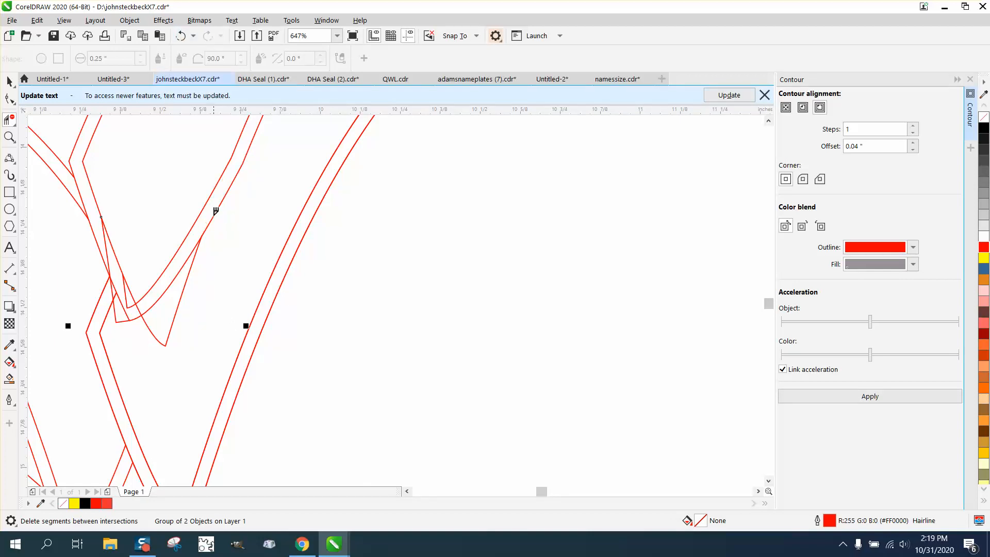
Step: Remove the upper right leaf's original pointed base and the stray segments on its left side
click(194, 259)
click(127, 304)
click(126, 295)
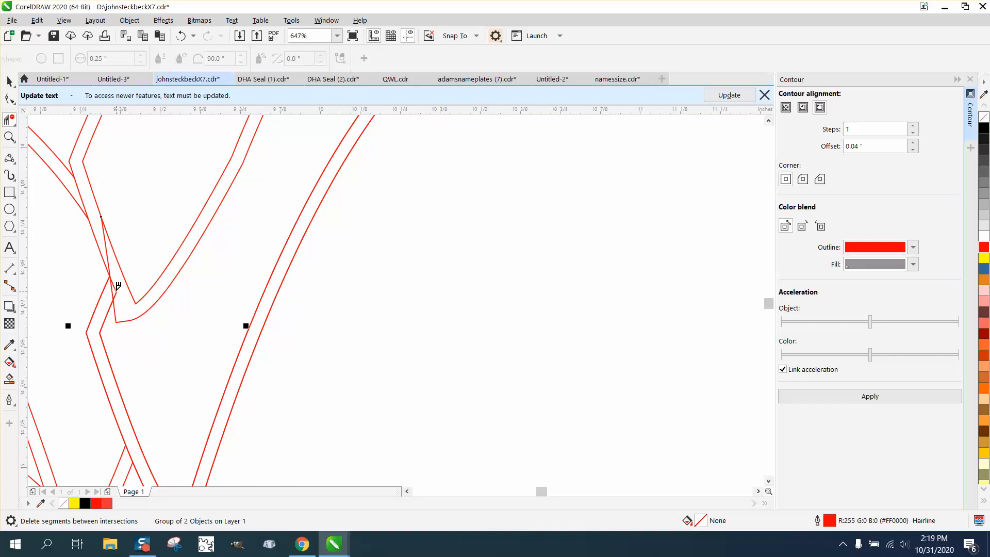
click(115, 284)
click(105, 246)
scroll(177, 288, down, 3)
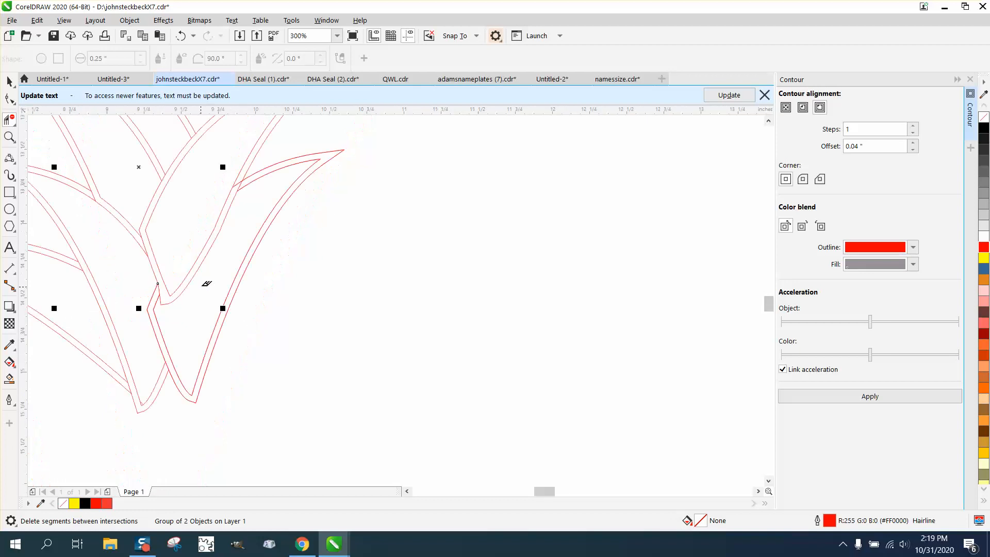
Step: Create a boundary outline around all the trimmed leaves and place it 6 inches to the right
click(9, 80)
drag(53, 146, 378, 379)
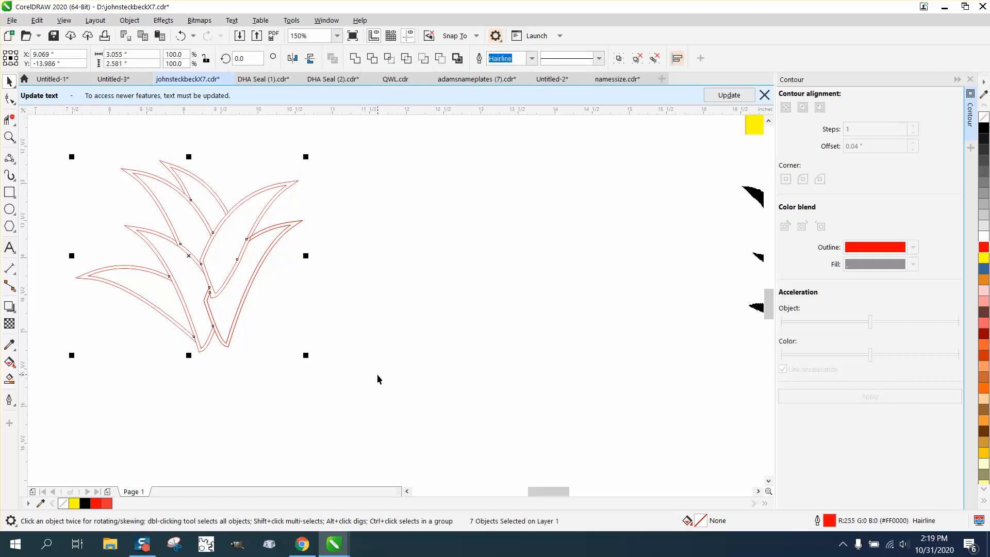
key(shift+Right)
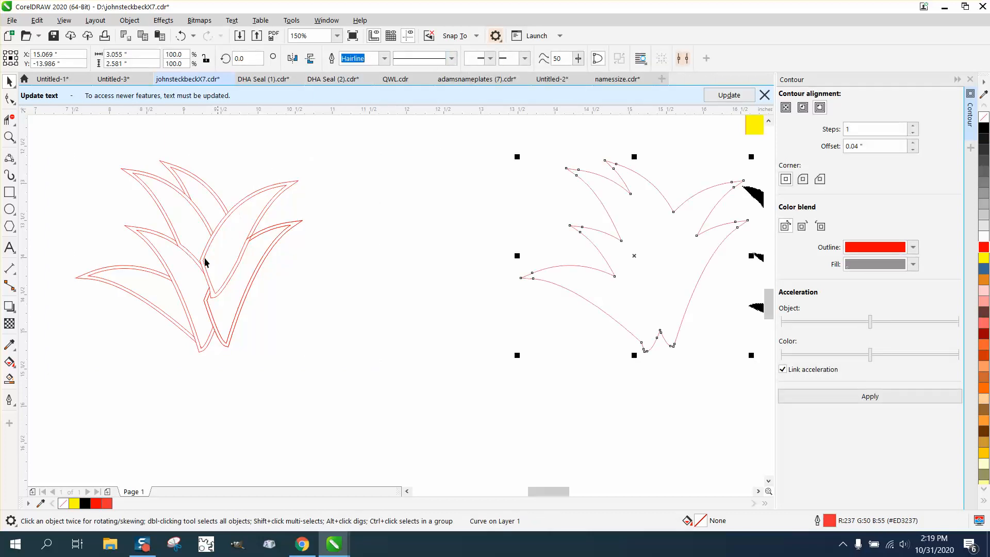
Step: Smart Fill each of the six leaves in black without an outline and move every fill 6 inches right into the boundary outline
click(9, 379)
click(152, 299)
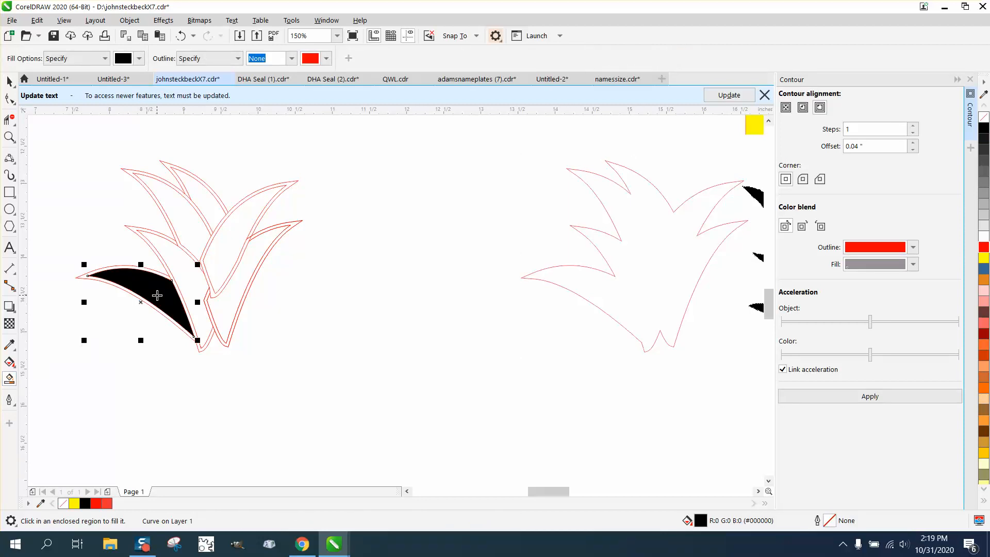
key(Right)
click(172, 270)
key(Right)
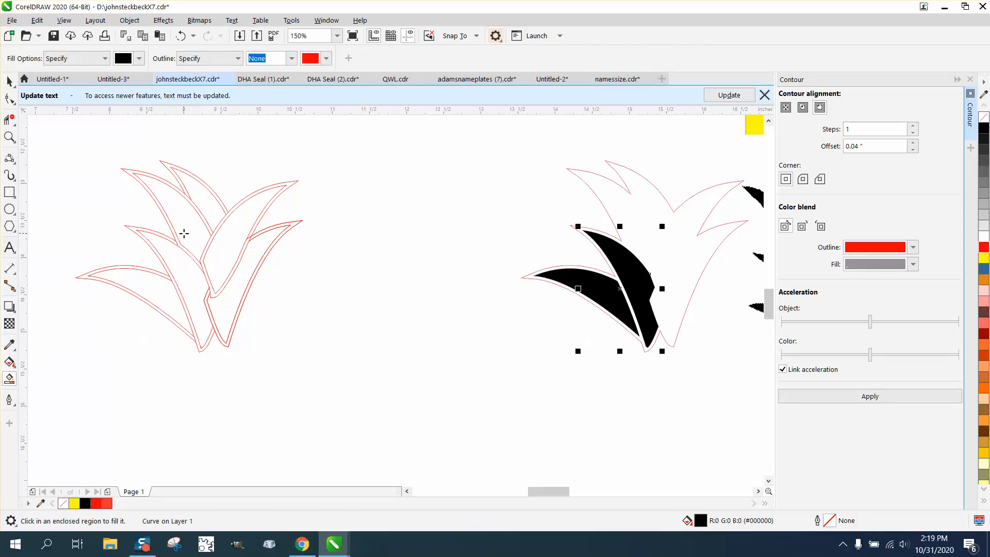
click(184, 232)
key(Right)
click(201, 204)
key(Right)
click(231, 233)
key(Right)
click(243, 284)
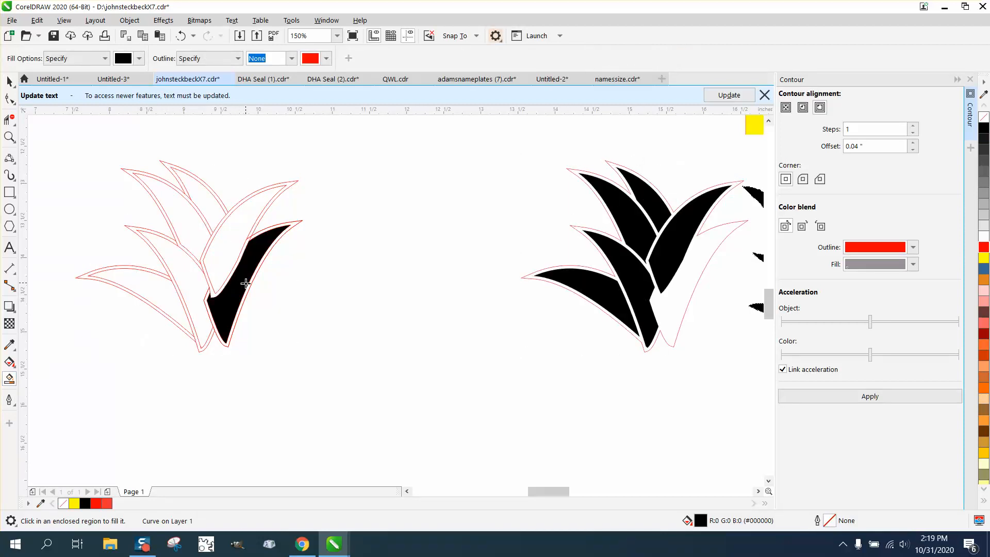
key(Right)
Step: Clean up the notch at the lower right leaf's base by moving two of its nodes and deleting the extra node beside the tip
key(F3)
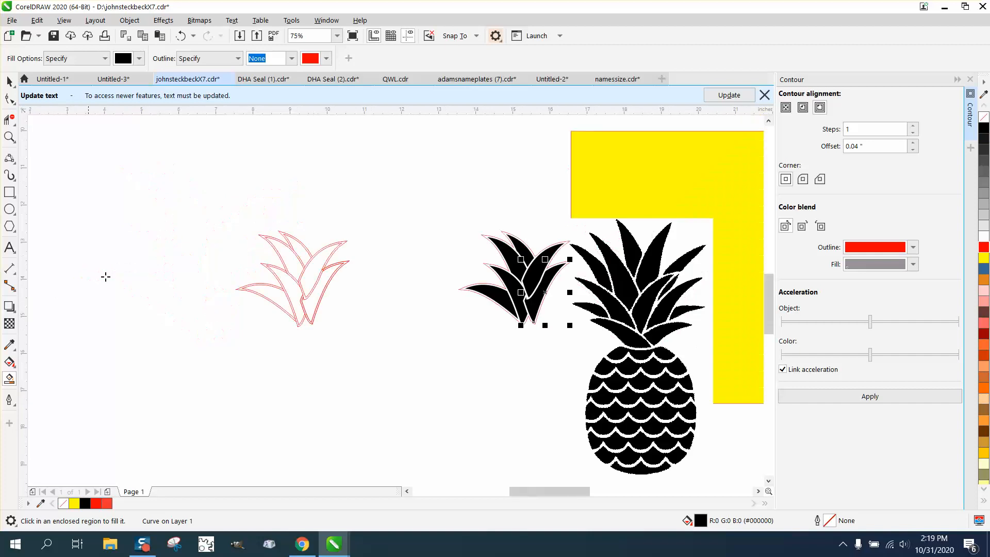
click(9, 137)
drag(460, 228, 596, 354)
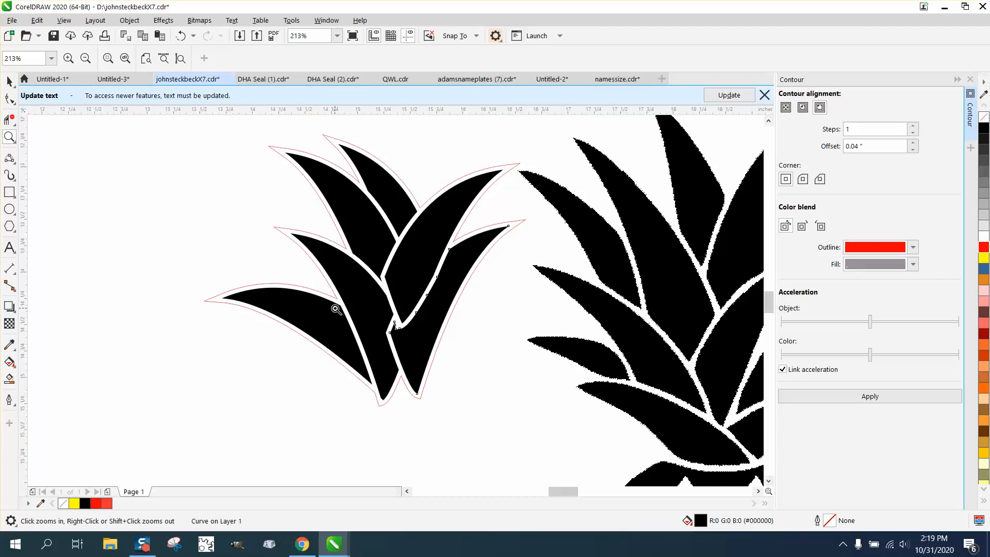
drag(378, 313, 431, 353)
click(9, 98)
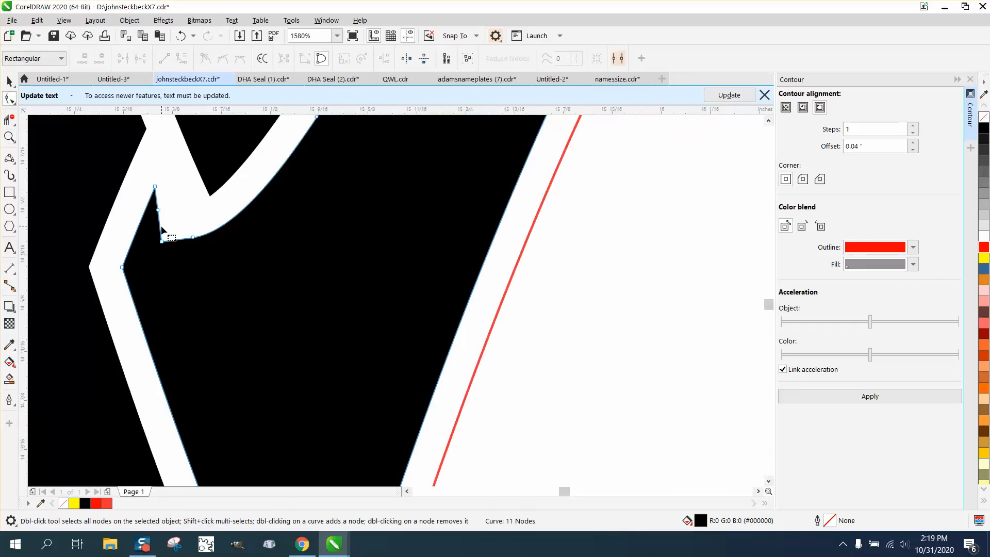
drag(163, 240, 191, 238)
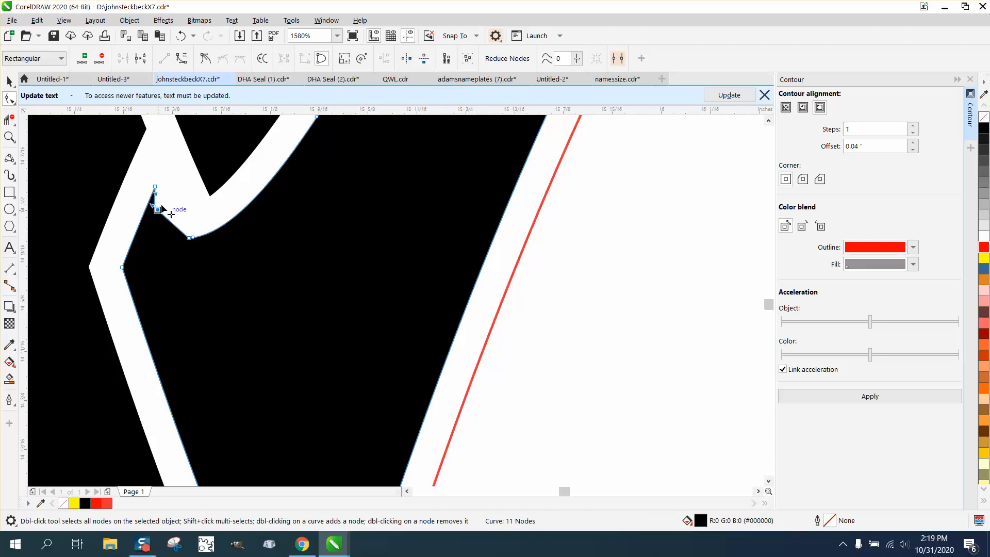
drag(157, 210, 159, 164)
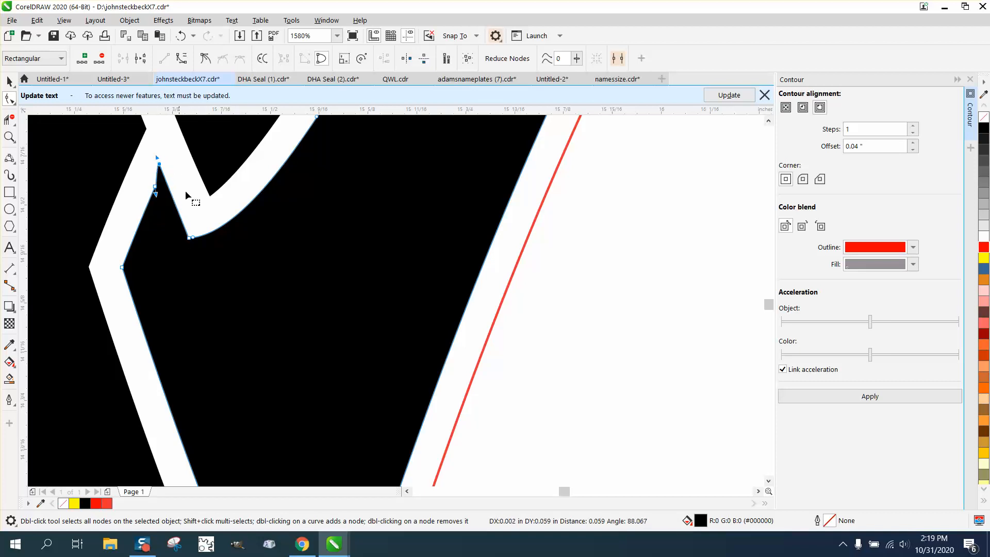
double_click(157, 191)
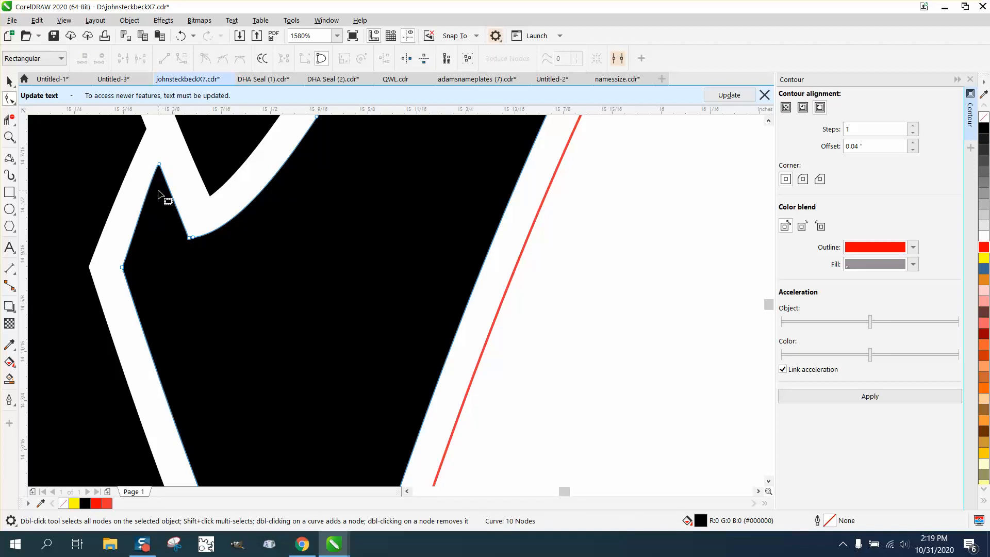
Step: Give the boundary outline around the leaves a 0.5 pt width and a black color
scroll(319, 266, down, 5)
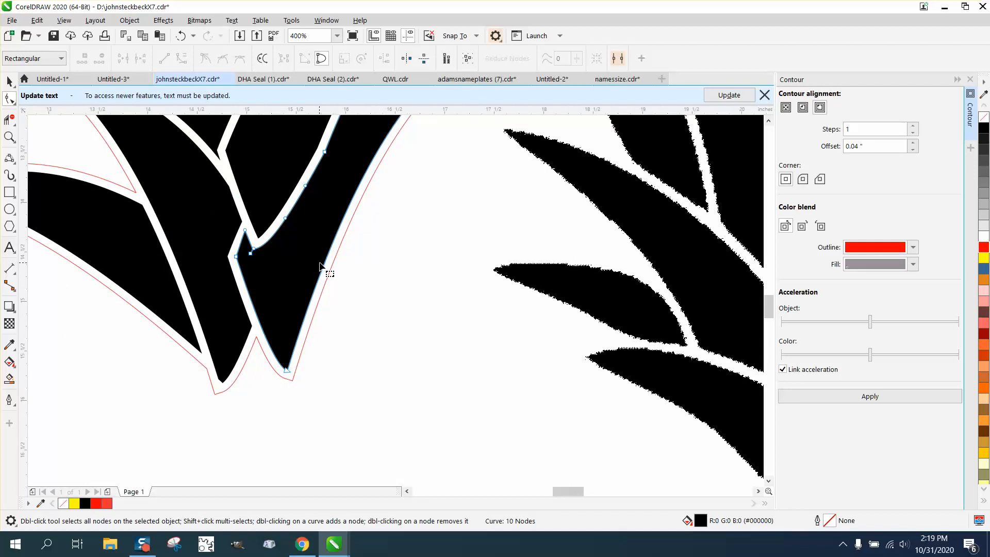
scroll(320, 266, down, 4)
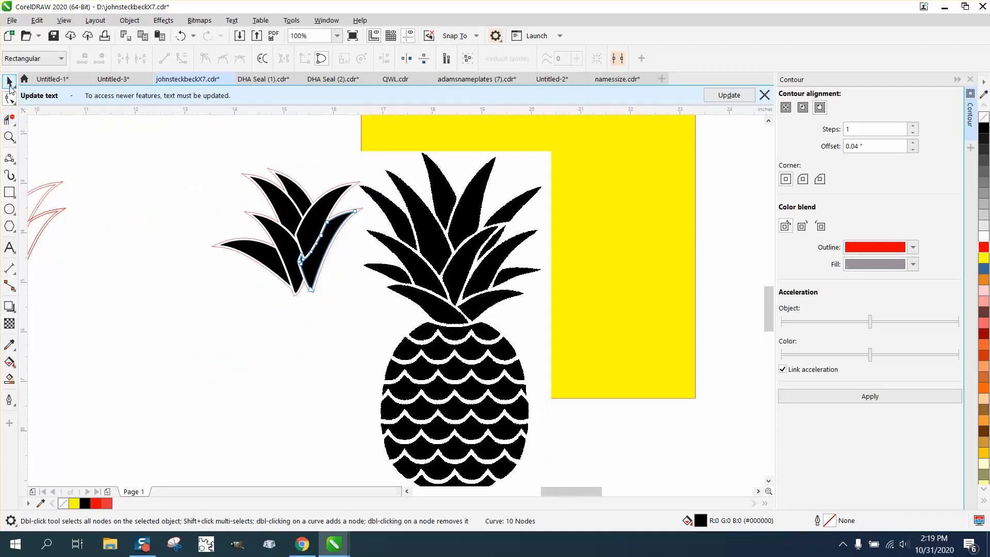
click(9, 82)
click(243, 173)
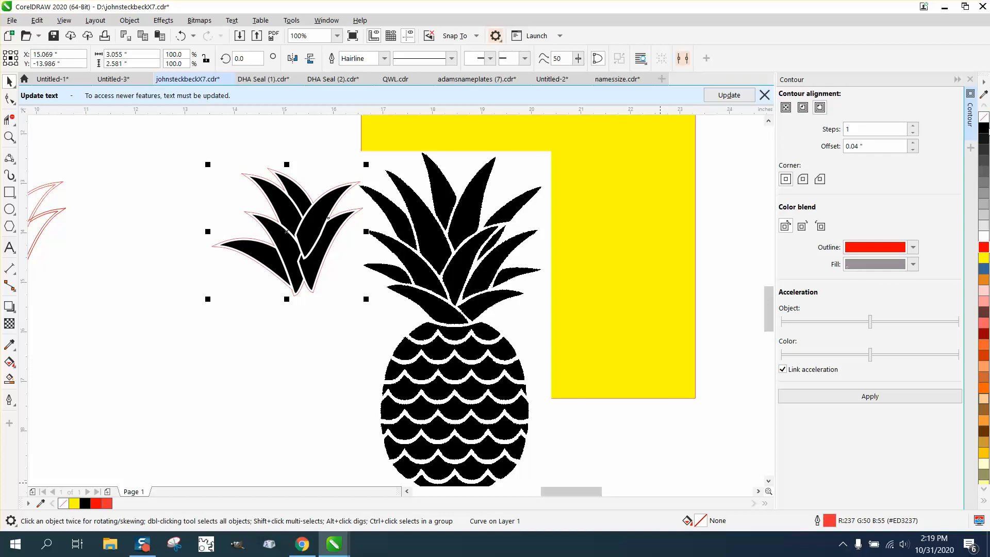
double_click(831, 523)
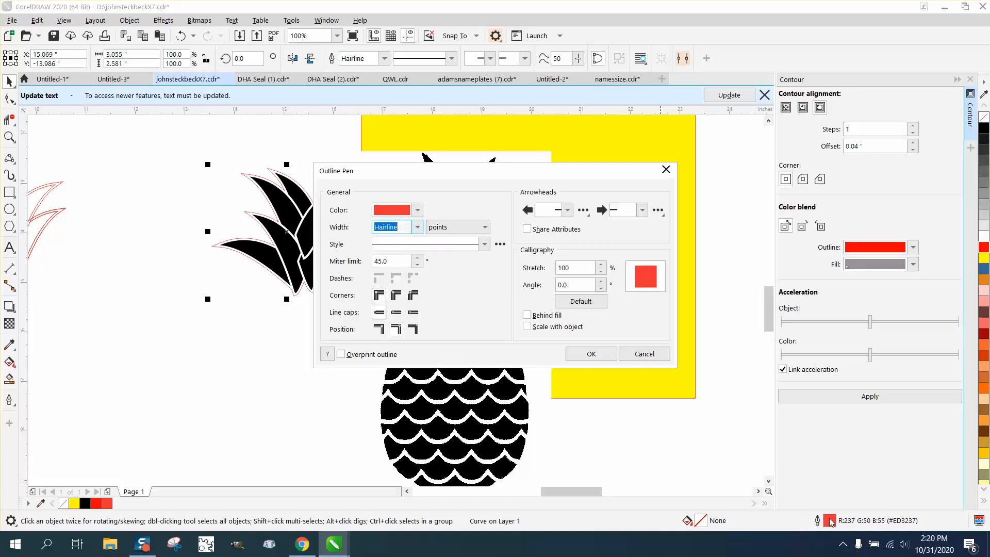
click(419, 231)
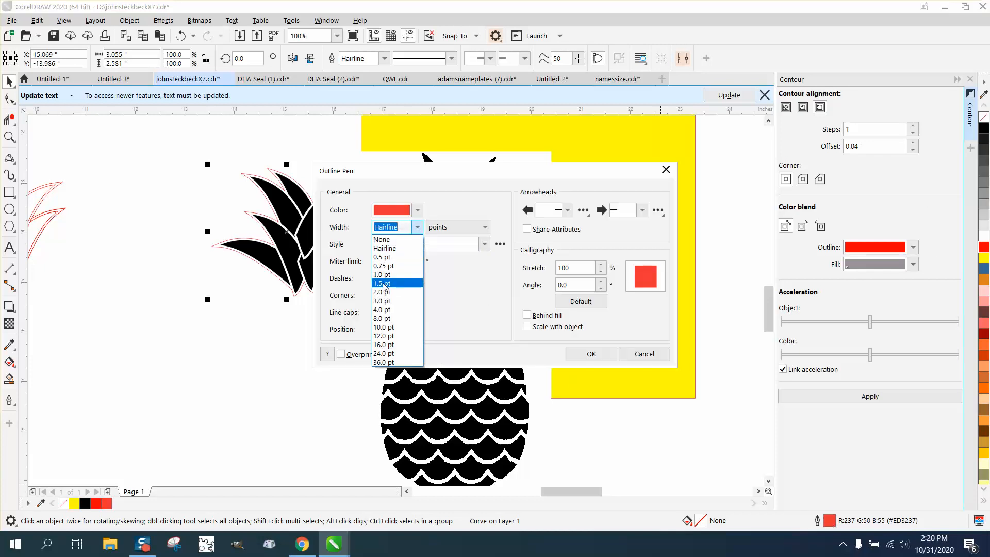
click(387, 257)
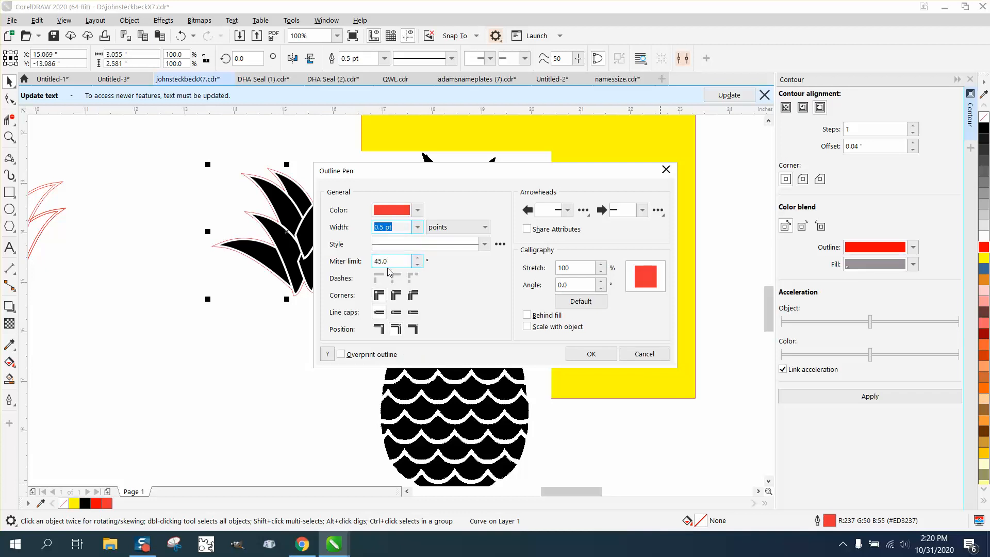
click(418, 214)
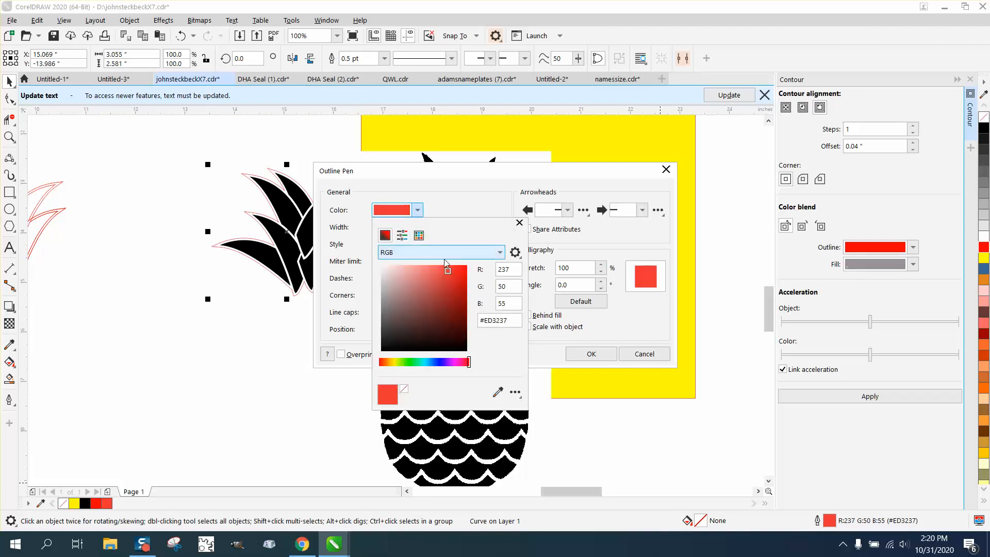
click(418, 236)
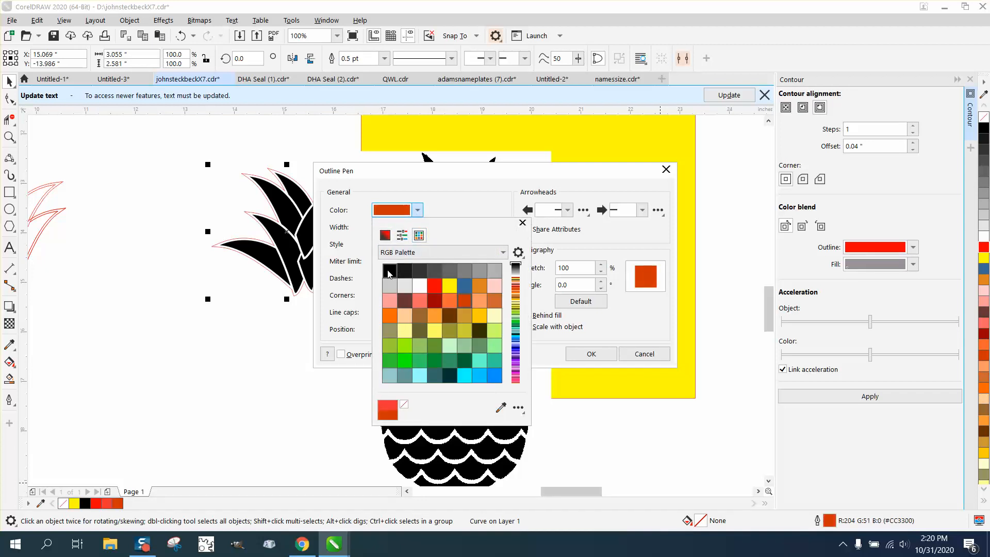
click(389, 270)
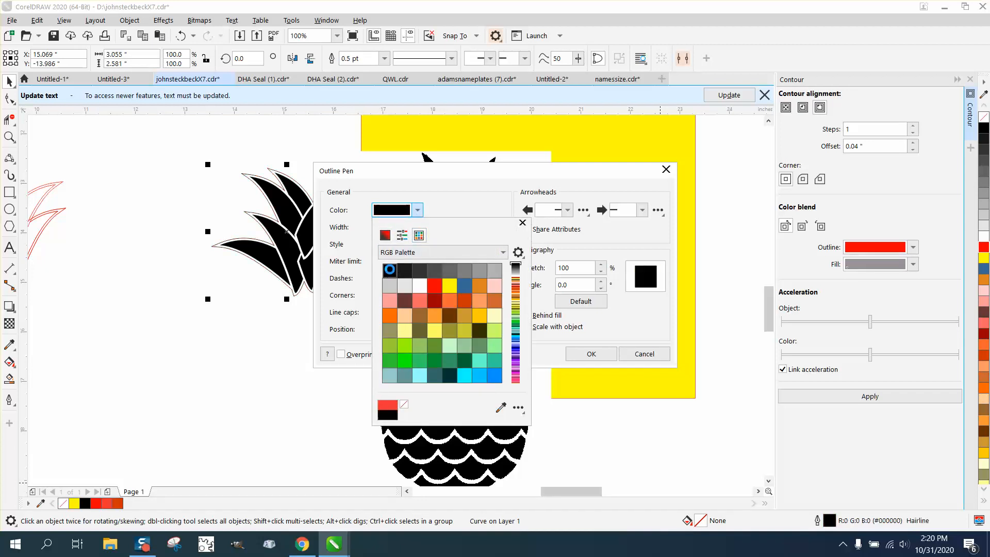
click(523, 223)
Step: Set the boundary outline's width to 1.5 pt and make it scale with the object
click(418, 227)
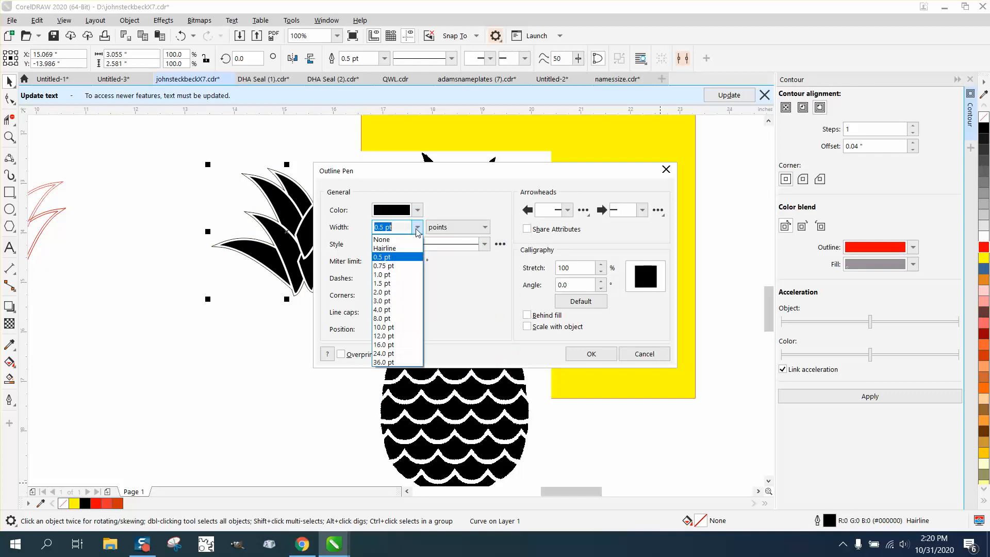
click(385, 288)
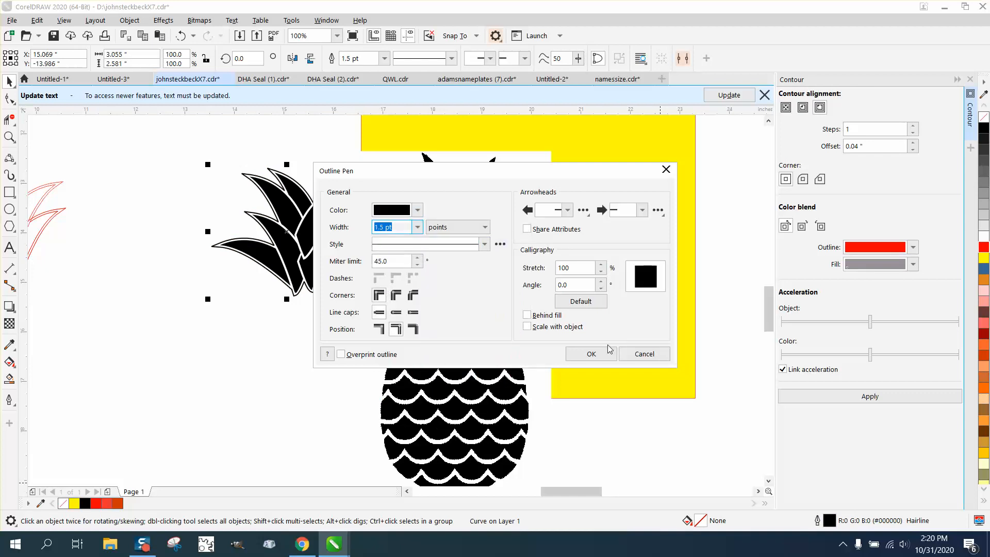
click(528, 327)
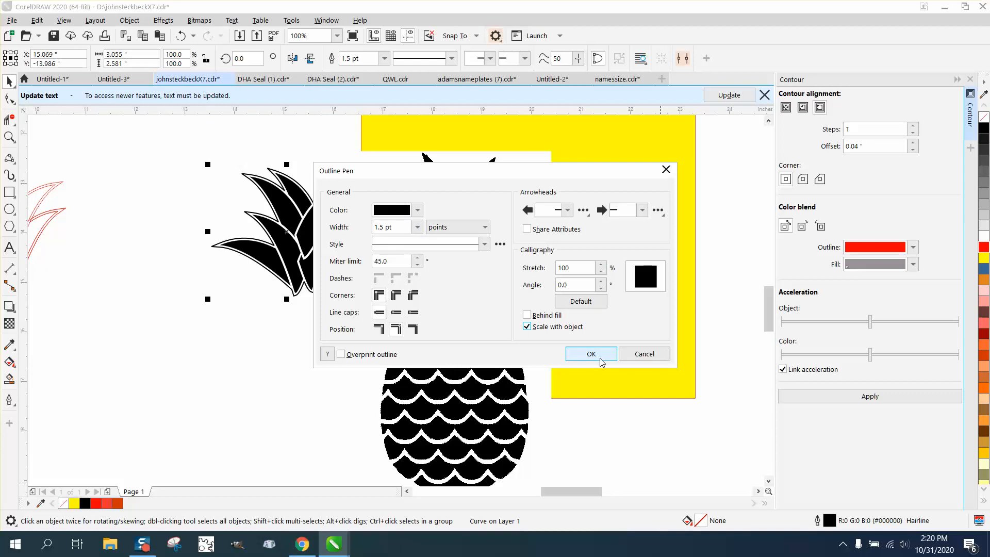
click(592, 354)
Step: Try to move a single band of the leftmost black pineapple's body onto the page, and undo the move
scroll(311, 343, down, 1)
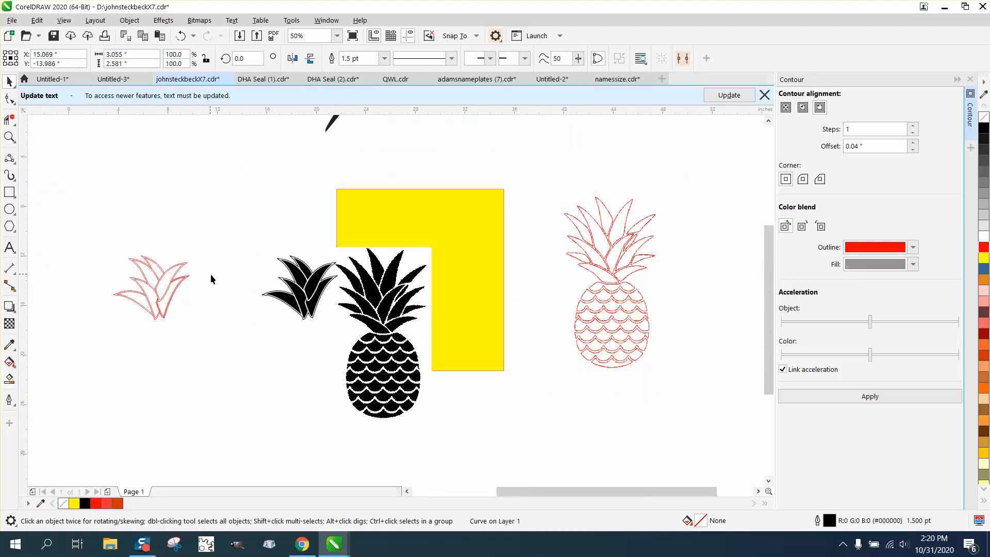
scroll(210, 274, down, 1)
scroll(109, 226, down, 1)
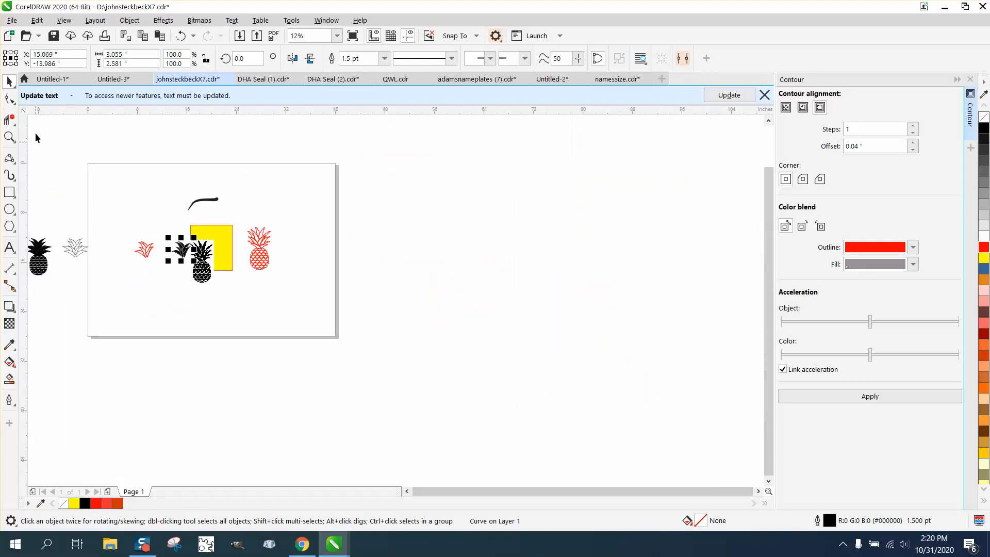
drag(40, 263, 155, 267)
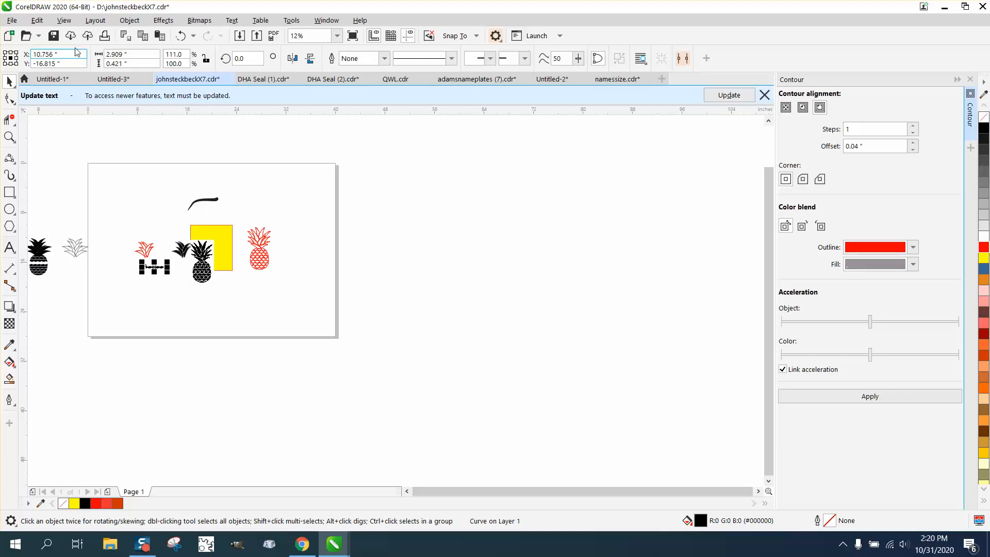
click(181, 35)
Step: Move the leftmost black pineapple's body bands, including its top cap piece, to beneath the new black leaf crown
click(9, 137)
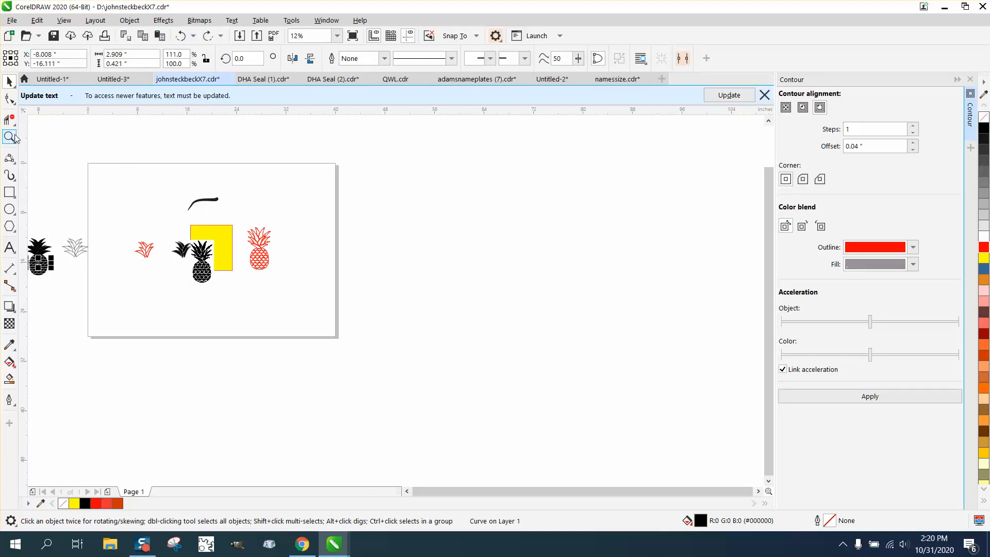
right_click(102, 213)
drag(184, 247, 184, 248)
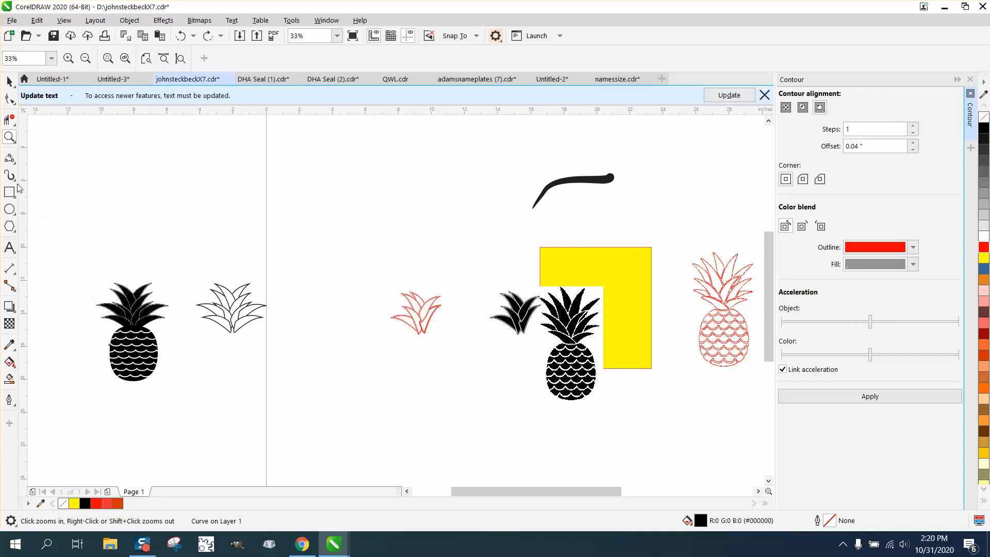
click(10, 81)
drag(94, 331, 190, 388)
drag(82, 325, 151, 366)
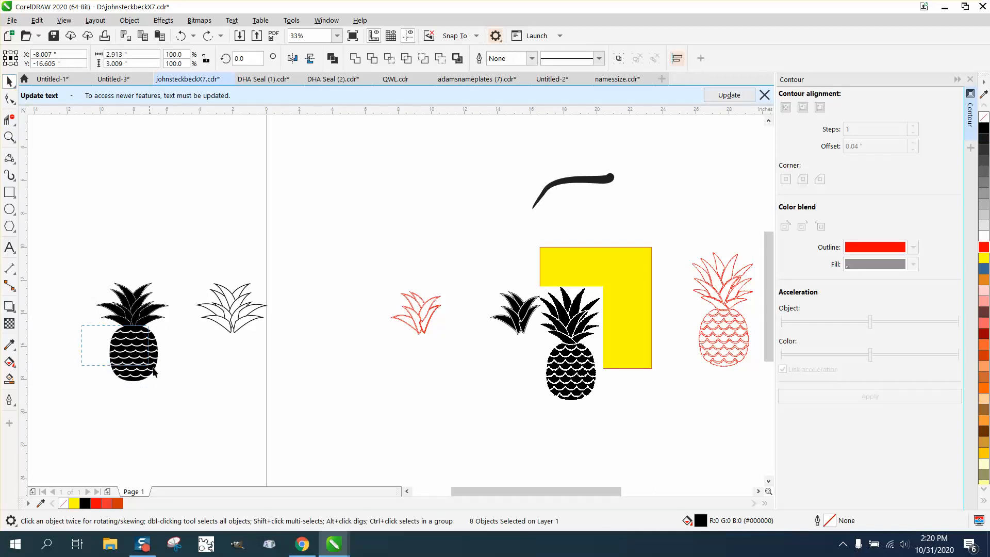
drag(206, 398, 205, 398)
drag(138, 358, 527, 361)
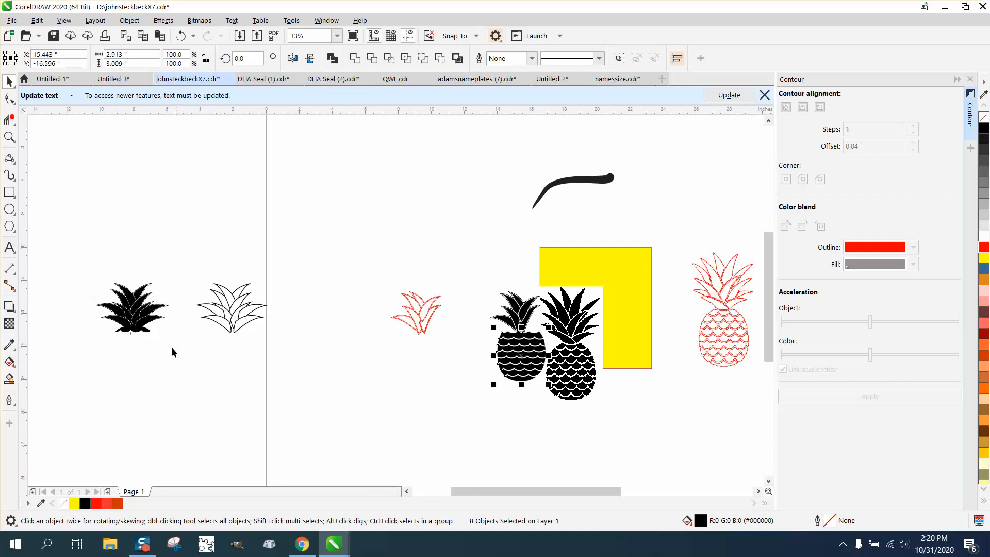
drag(147, 333, 536, 333)
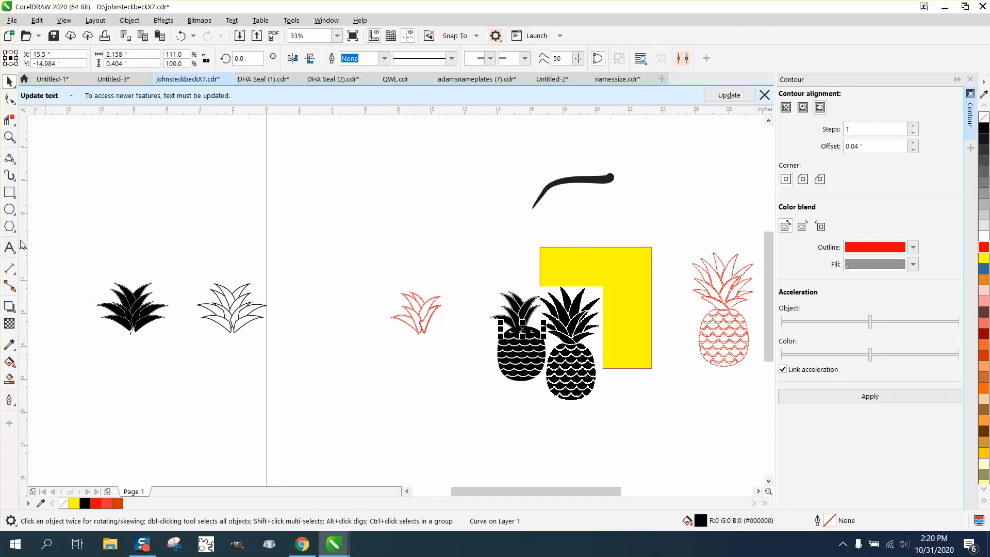
Step: Reposition the top cap piece slightly higher on the moved pineapple body, over the base of the crown
click(9, 137)
drag(479, 296, 662, 453)
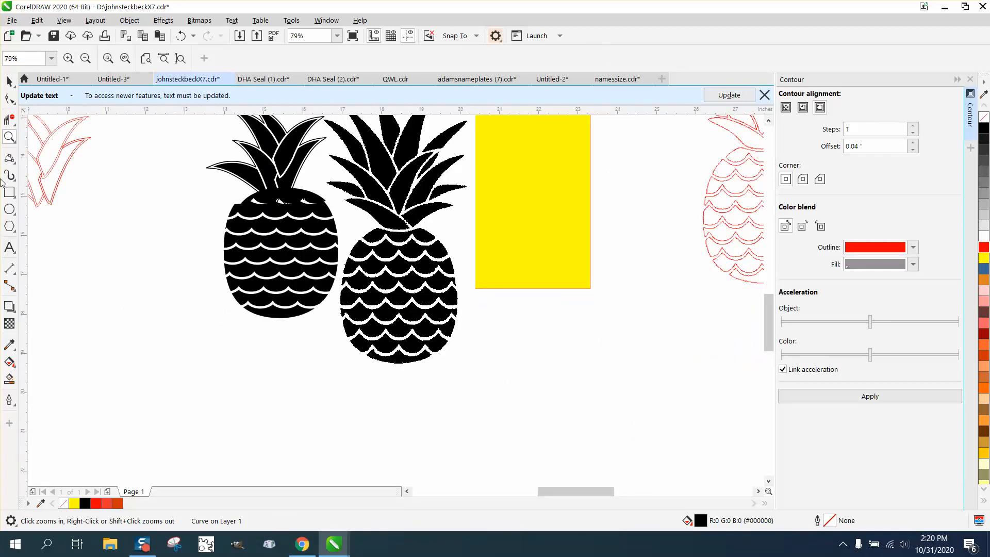
click(10, 82)
drag(270, 200, 287, 197)
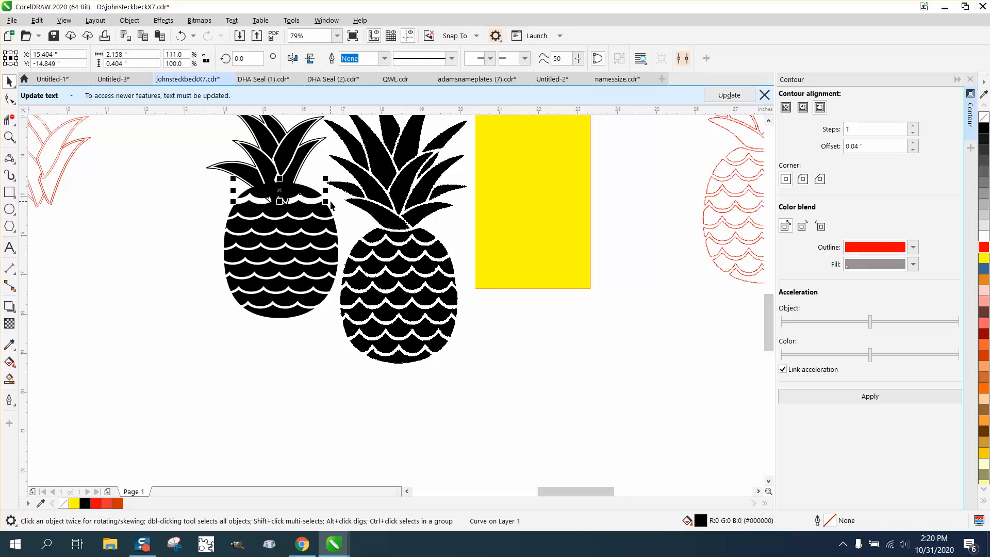
Step: Set the nudge distance to 0.01 inches and nudge the top cap piece down about 0.1 inches
click(150, 204)
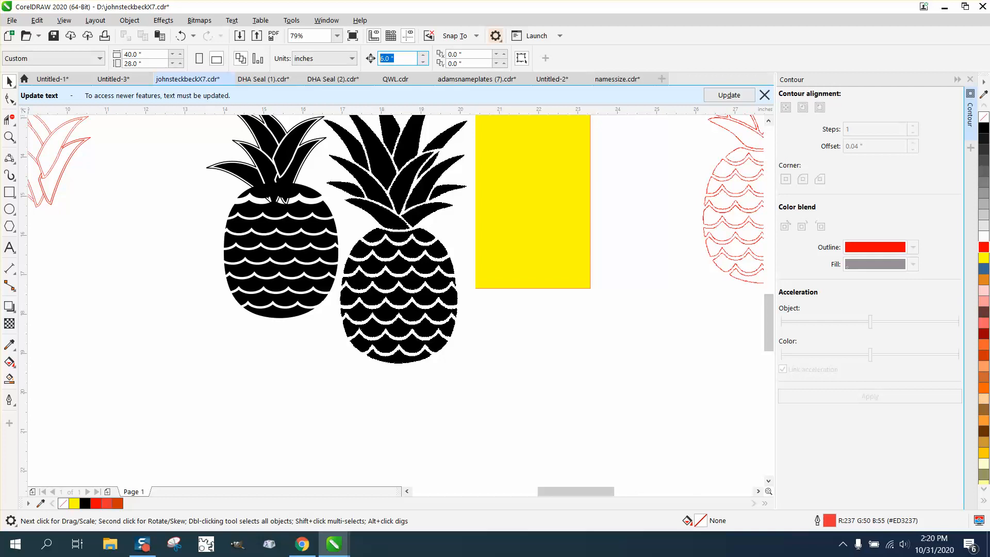
text(.01)
click(309, 199)
key(Down)
key(Down)
key(Down)
key(Down)
key(Down)
key(Down)
key(Down)
key(Down)
key(Down)
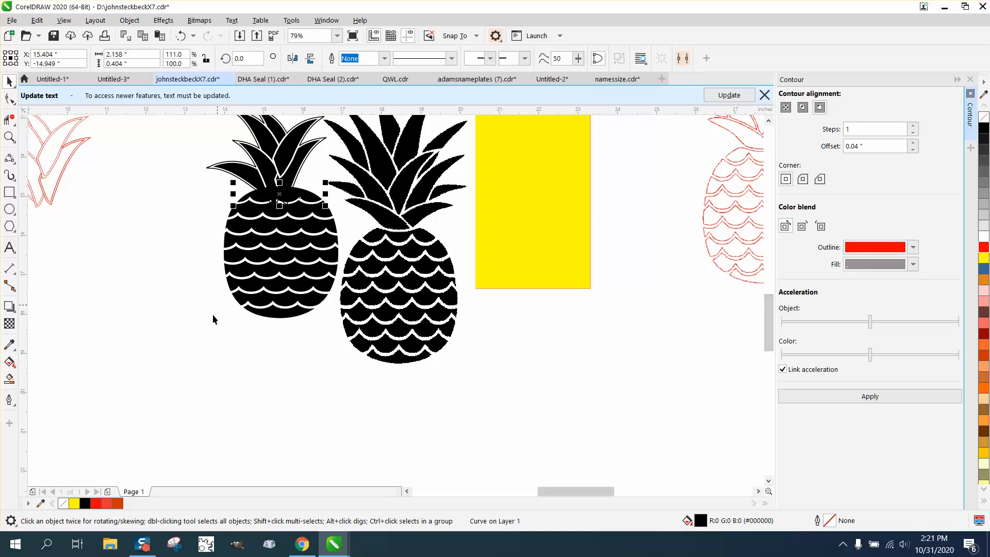
Step: Delete the crown boundary's line segments that cross the white wavy gap just below the top cap piece
scroll(169, 383, down, 2)
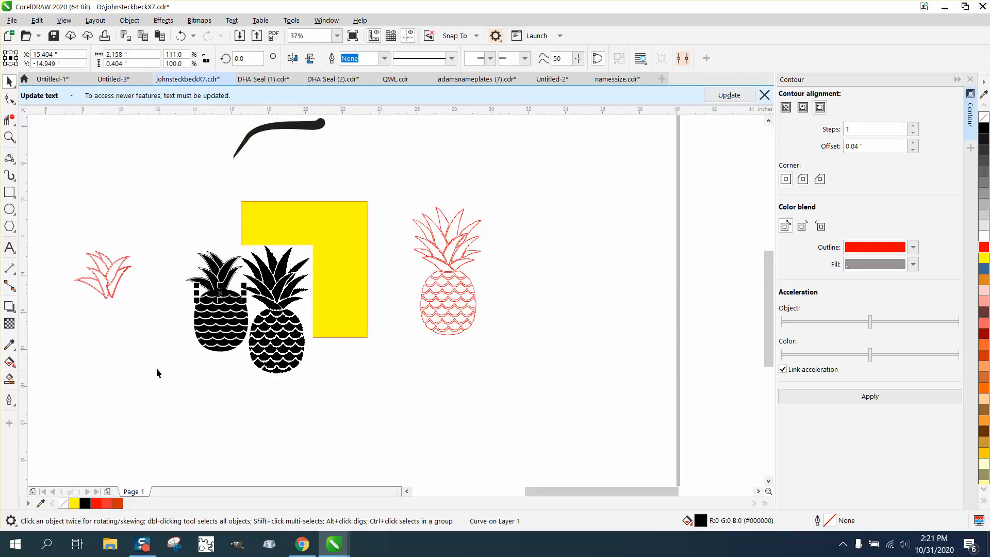
double_click(9, 137)
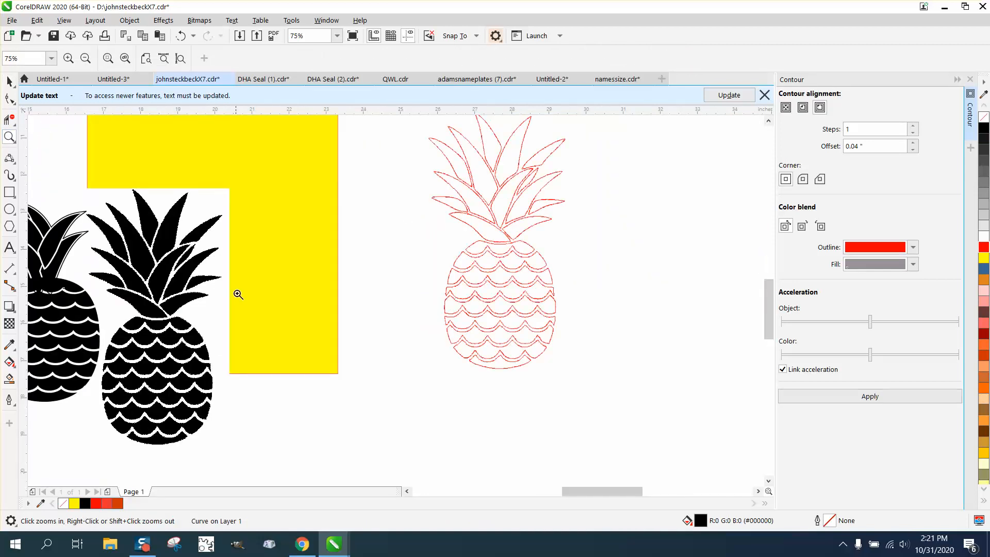
scroll(238, 294, down, 2)
drag(98, 243, 308, 341)
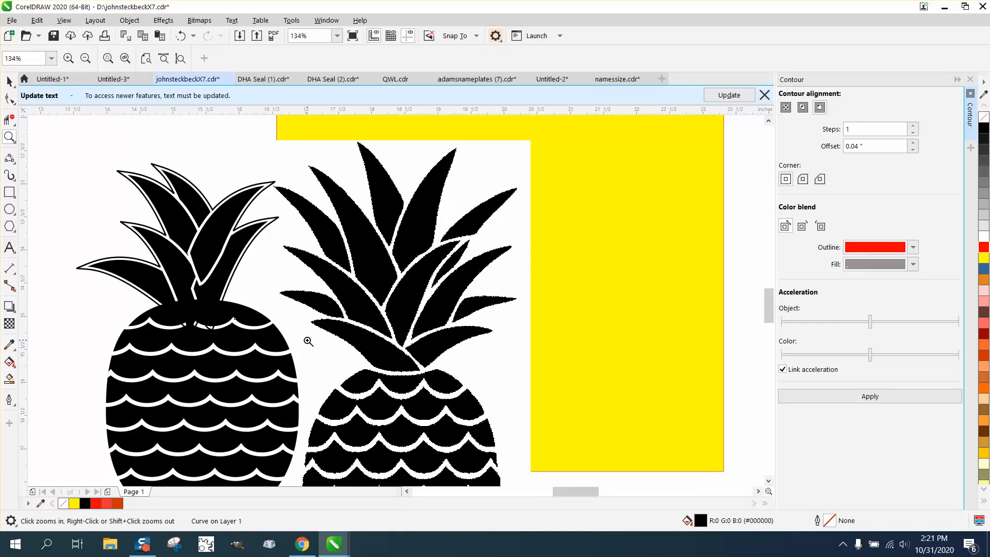
drag(147, 285, 374, 401)
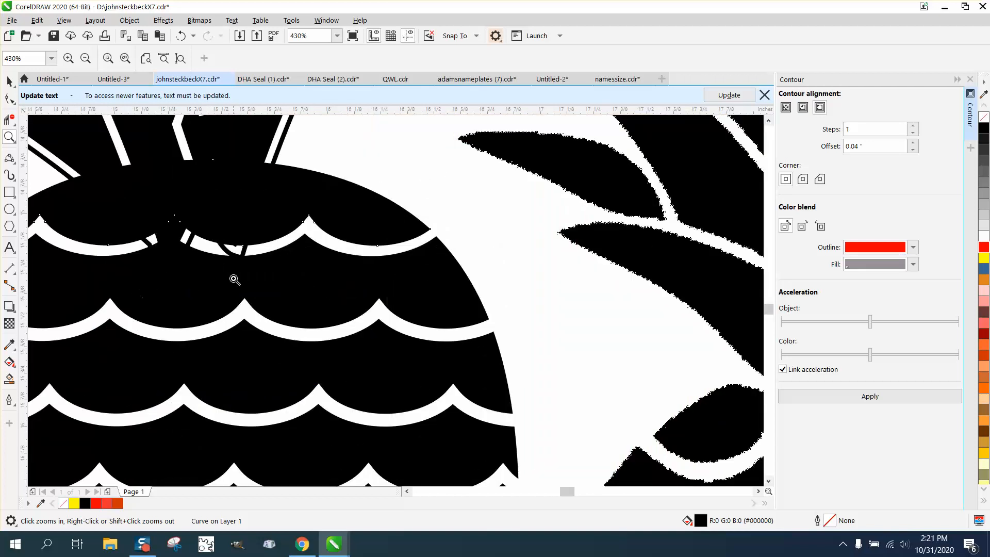
click(9, 119)
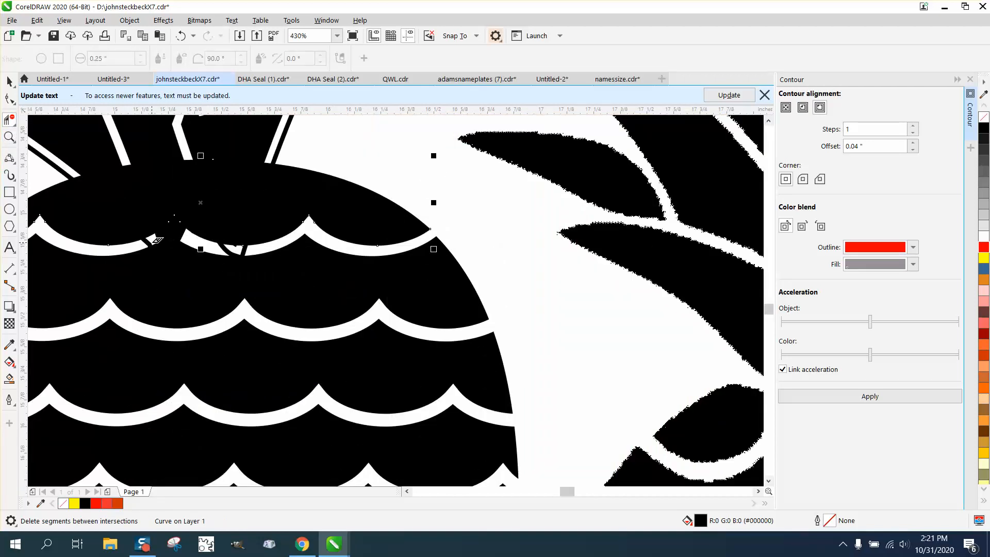
click(149, 237)
click(229, 247)
Step: Reshape the central leaf's pointed base by moving its lower nodes up into the cap, clear of the white wavy gap
click(9, 98)
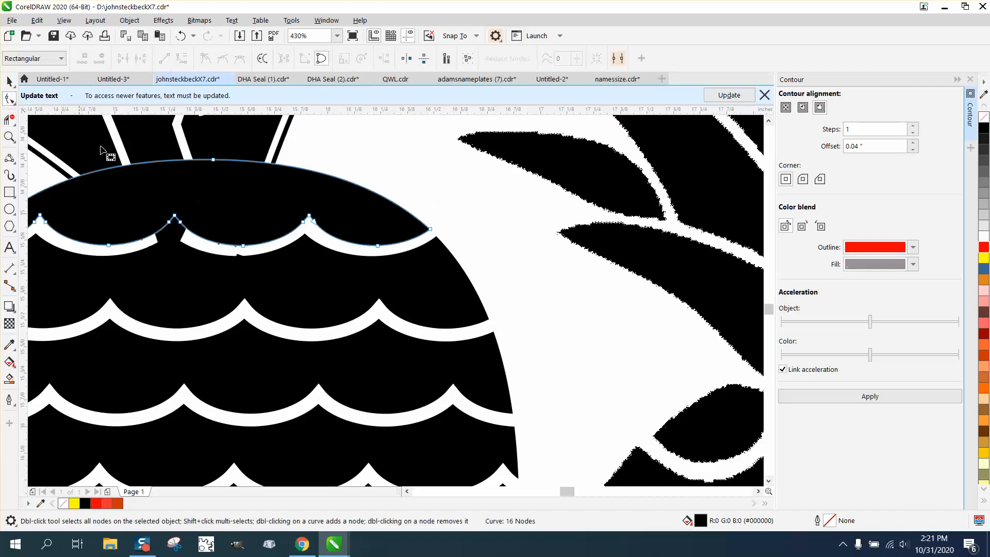
click(183, 245)
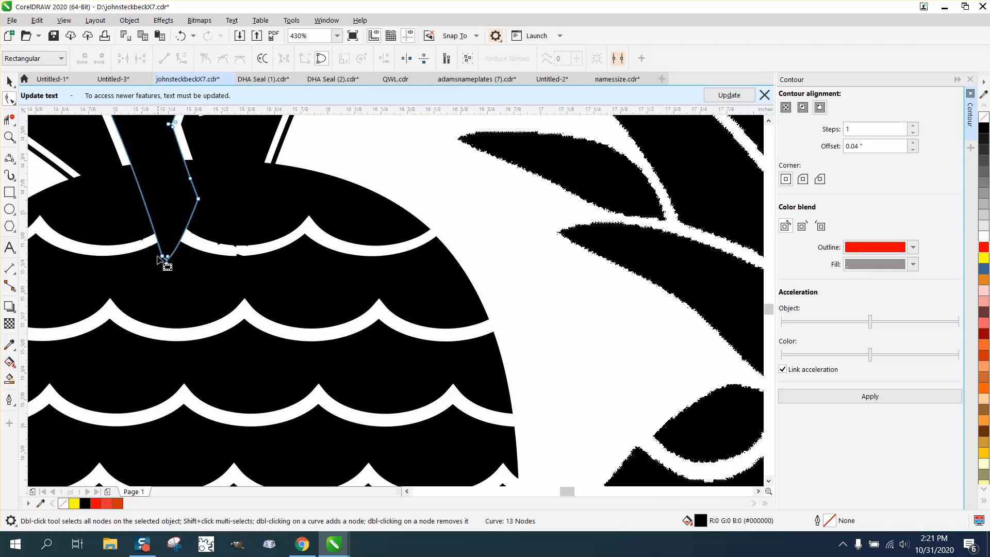
mouse_move(154, 254)
mouse_down()
mouse_move(187, 272)
mouse_move(172, 223)
mouse_up()
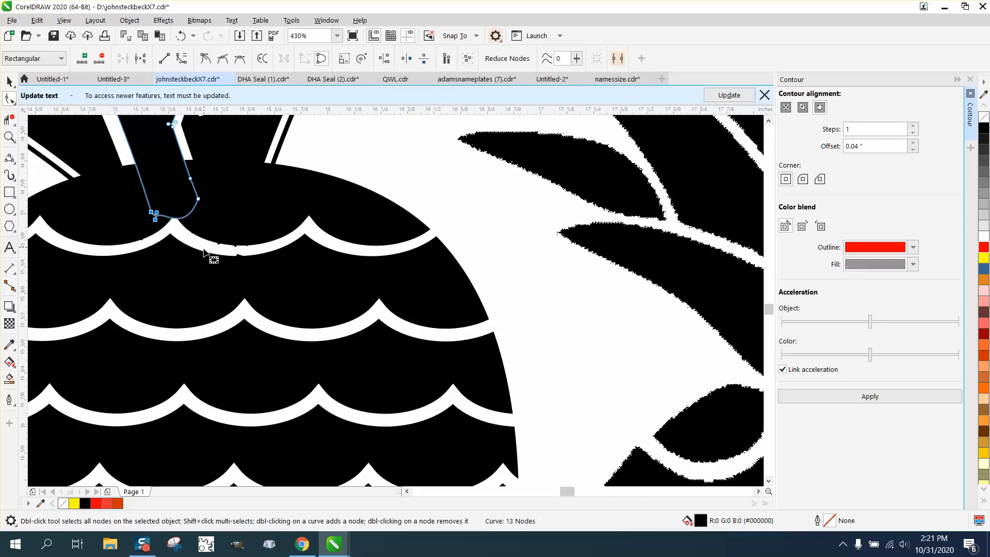
click(189, 215)
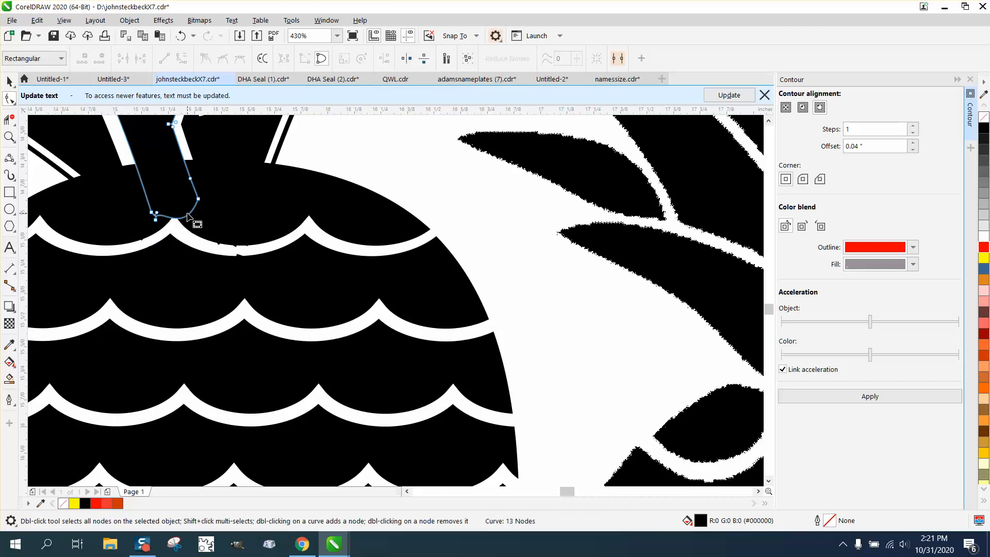
drag(198, 199, 194, 189)
Step: Remove the stray boundary nodes near the right leaf's base and raise the open line ends into the black cap
click(245, 259)
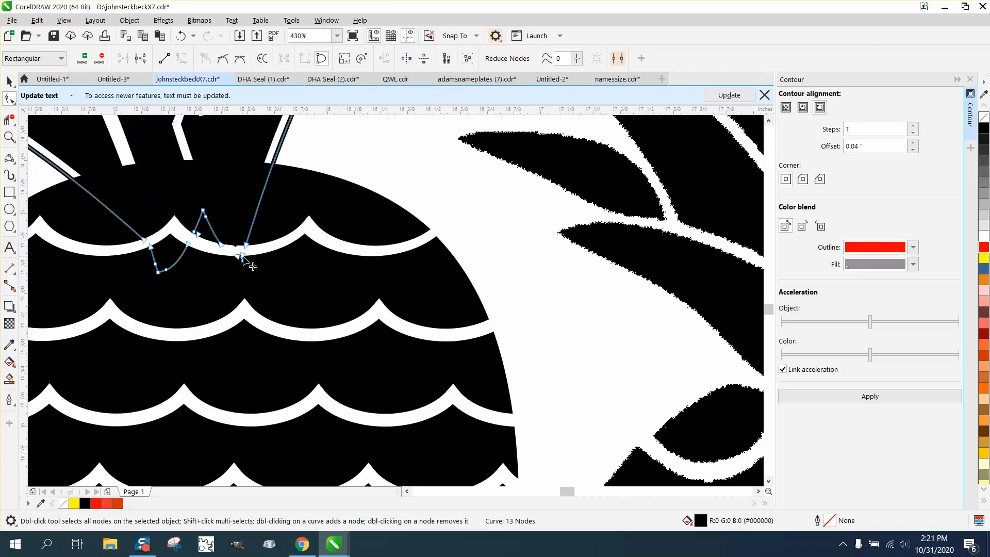
drag(228, 253, 236, 232)
key(Delete)
click(236, 246)
Step: Raise the boundary's left open end into the cap, delete the leftover fragment below the white wavy gap, and clear the selection
click(140, 242)
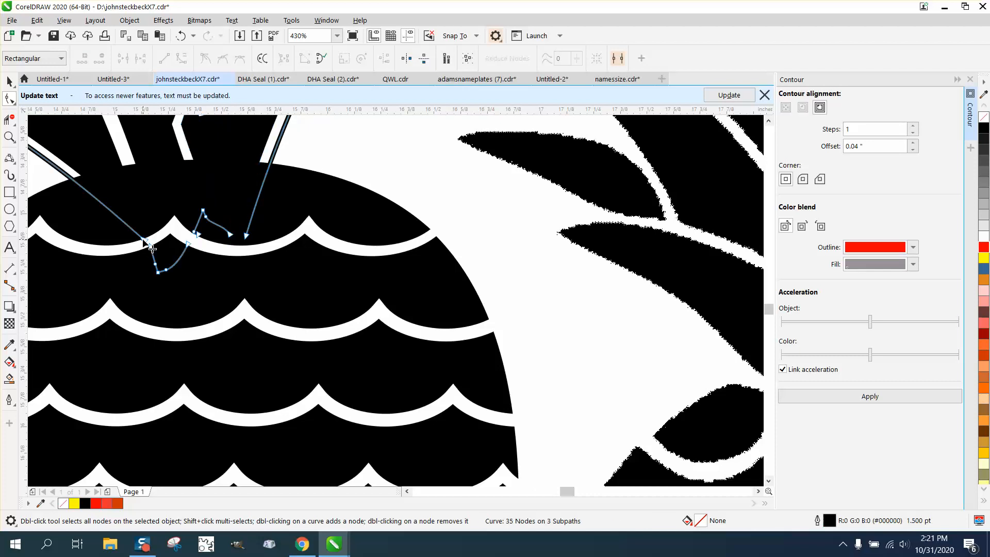
drag(158, 258, 186, 257)
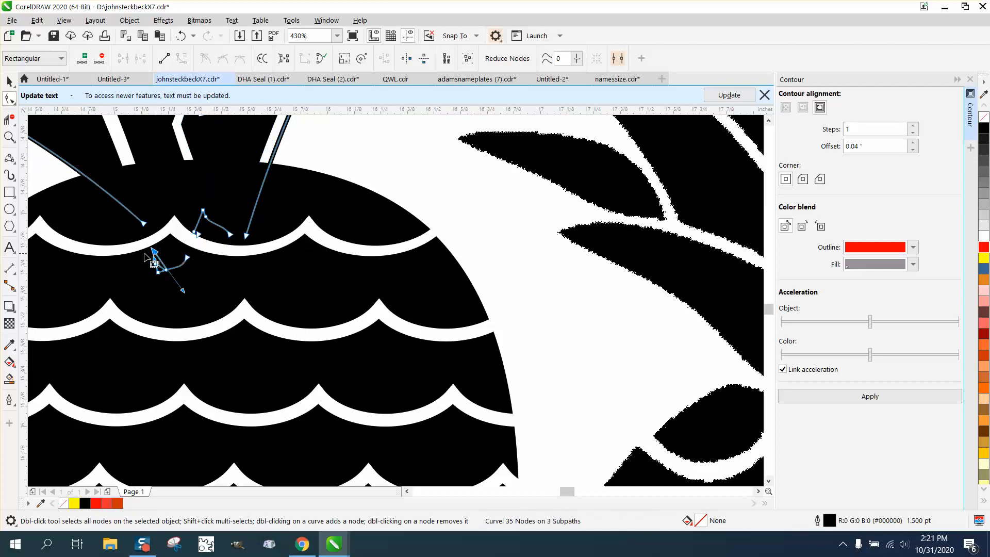
drag(124, 243, 205, 284)
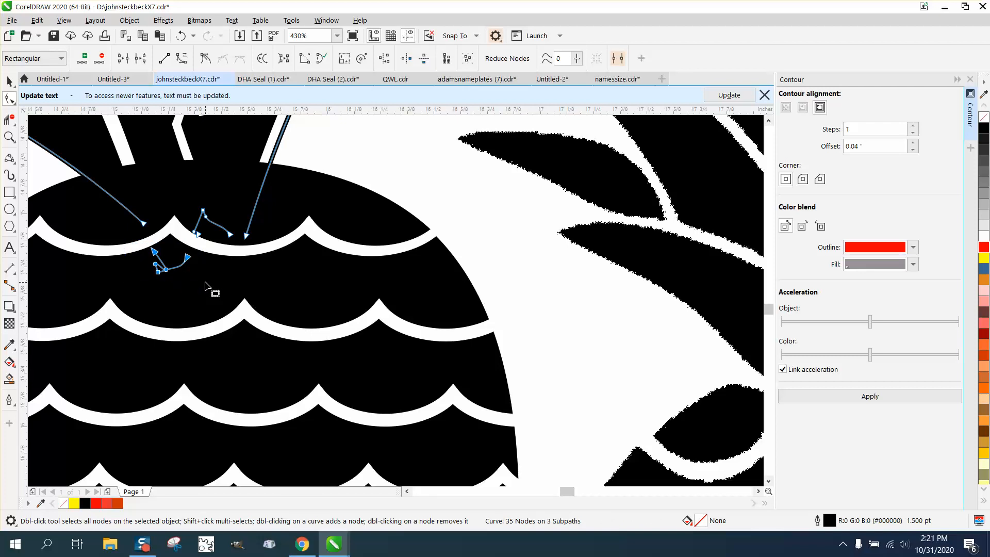
key(Delete)
scroll(212, 289, down, 4)
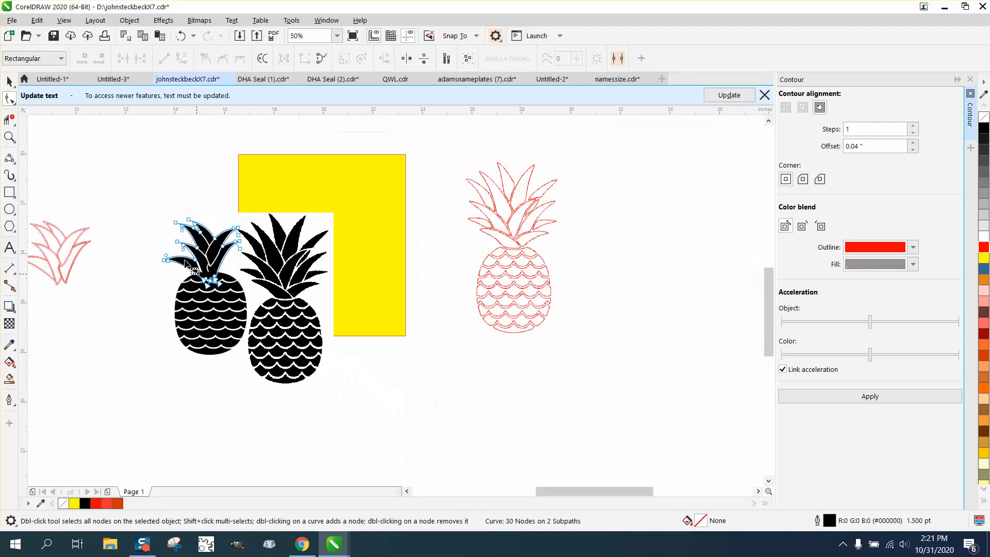
click(10, 137)
drag(138, 212, 283, 362)
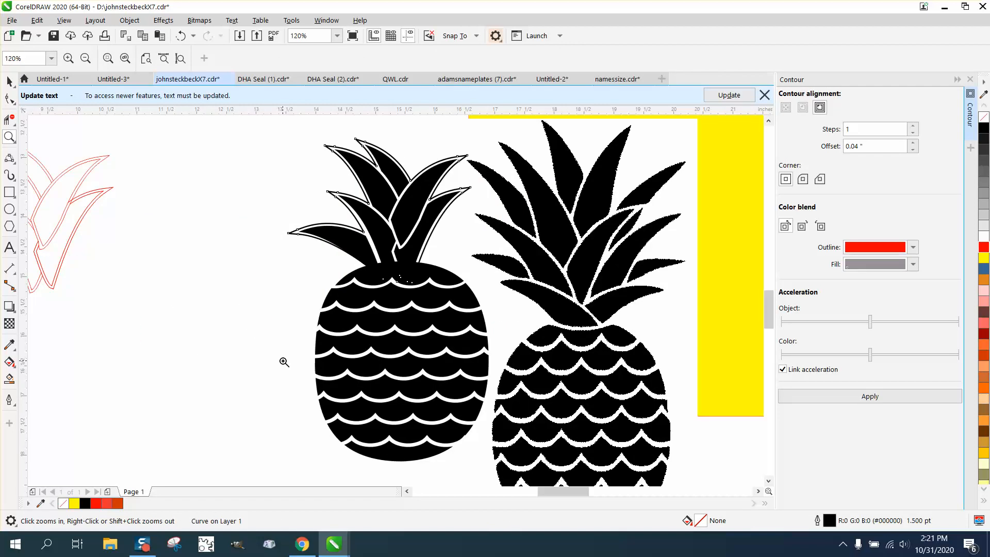
click(9, 82)
click(171, 171)
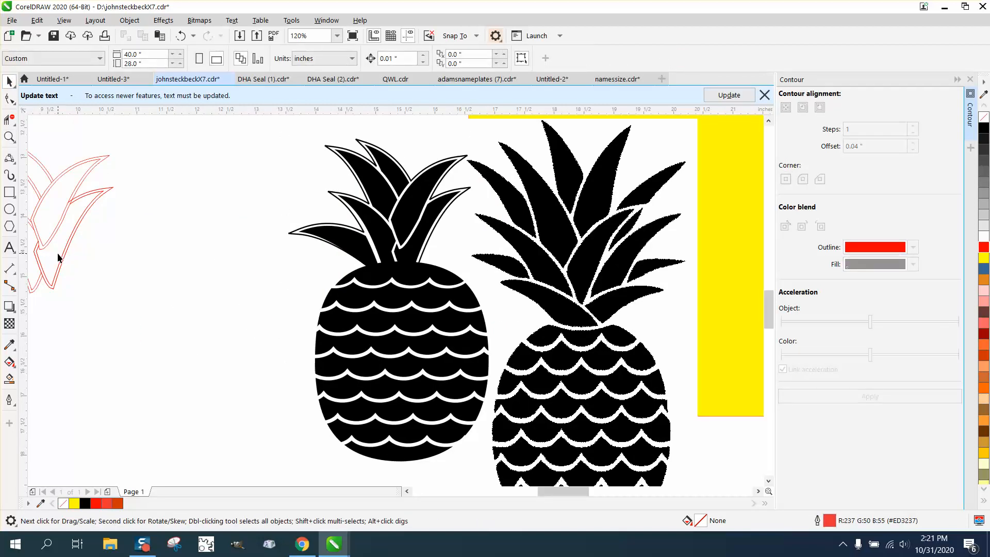
scroll(196, 270, down, 2)
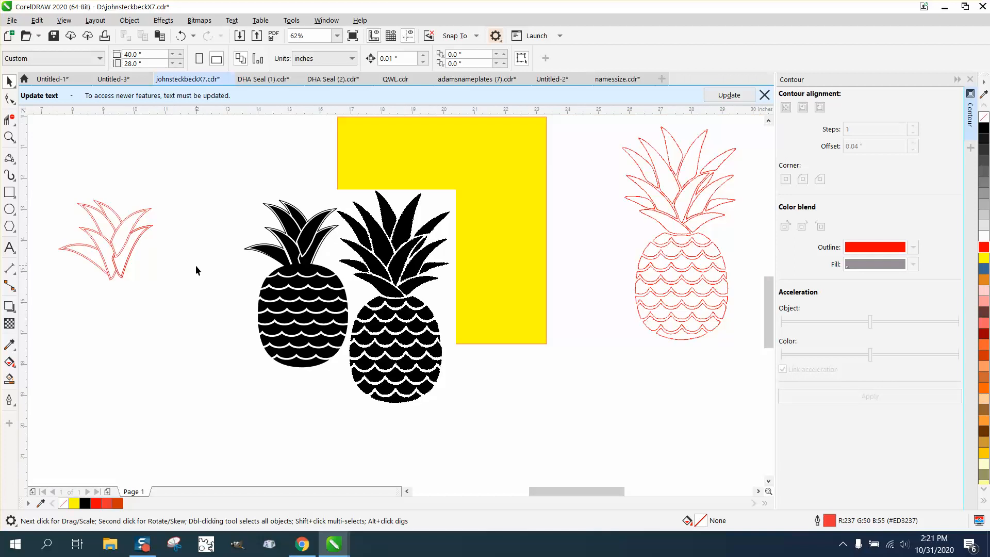